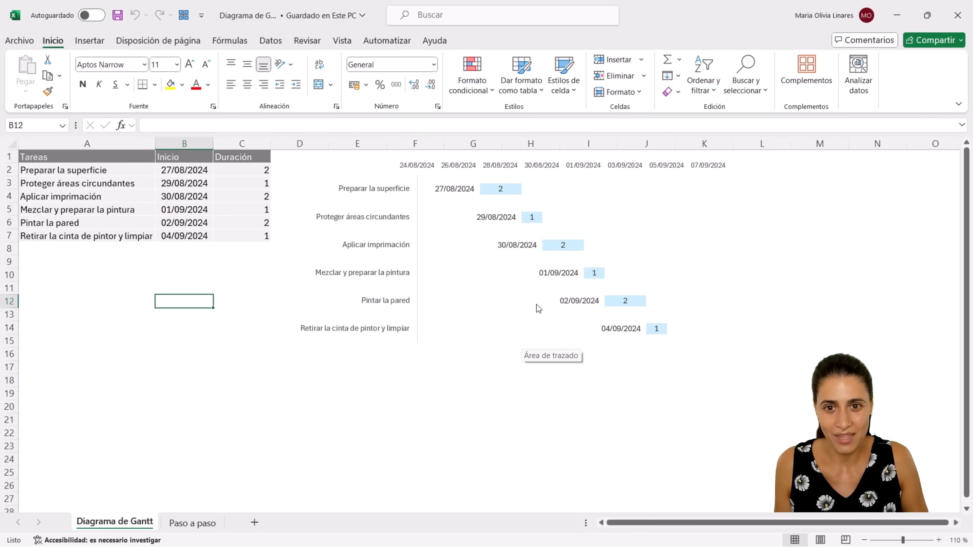
- Examine the finished Gantt chart, the Tareas, Inicio and Duración columns of its source table, and each listed task
click(370, 160)
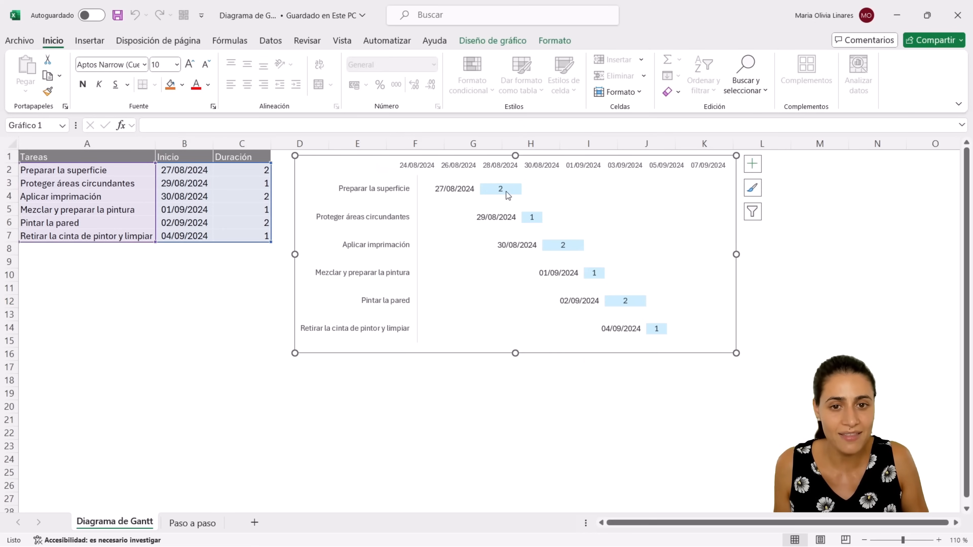
click(243, 290)
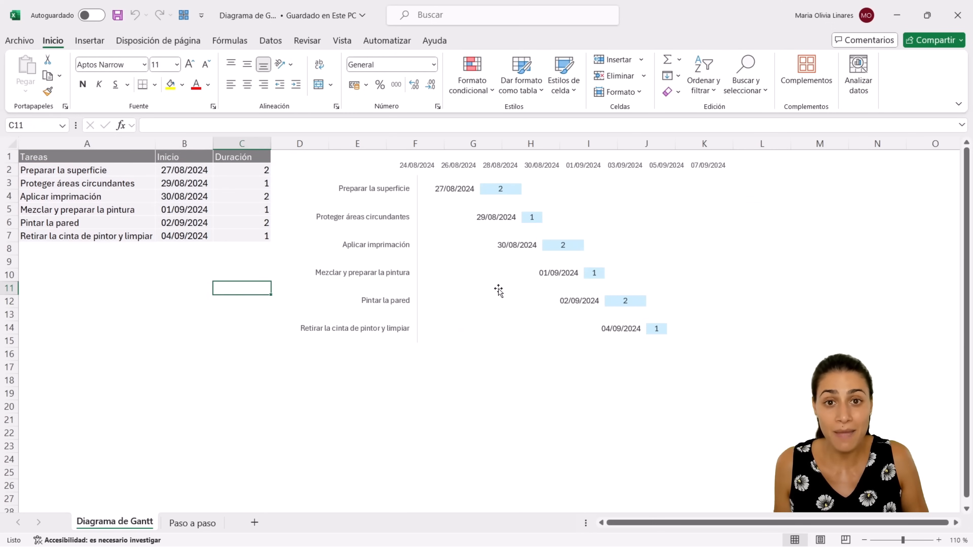
drag(62, 154, 253, 238)
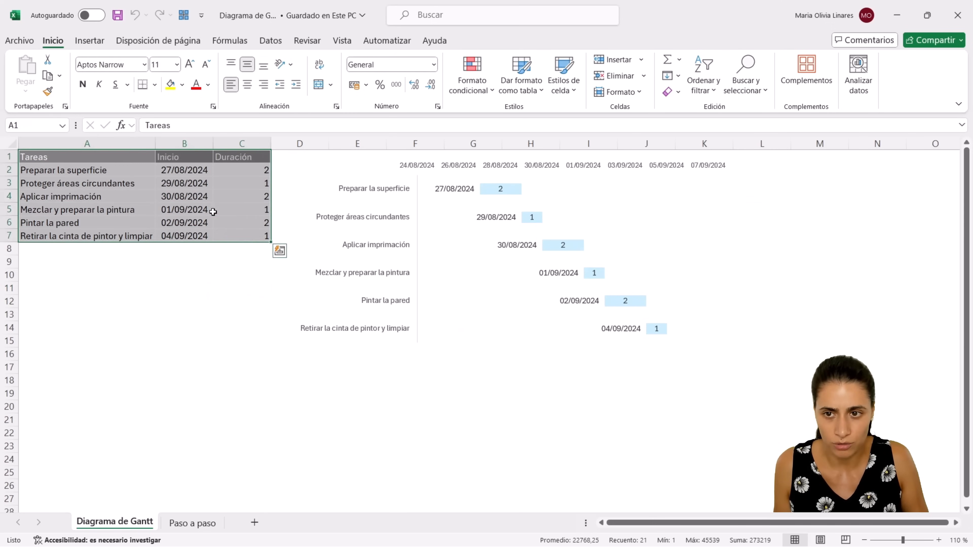
click(92, 142)
click(184, 143)
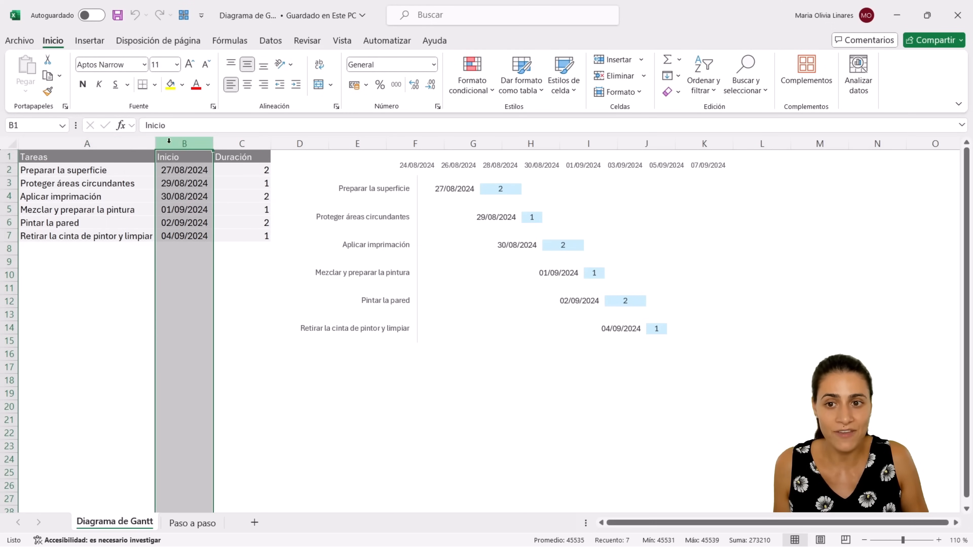
click(253, 145)
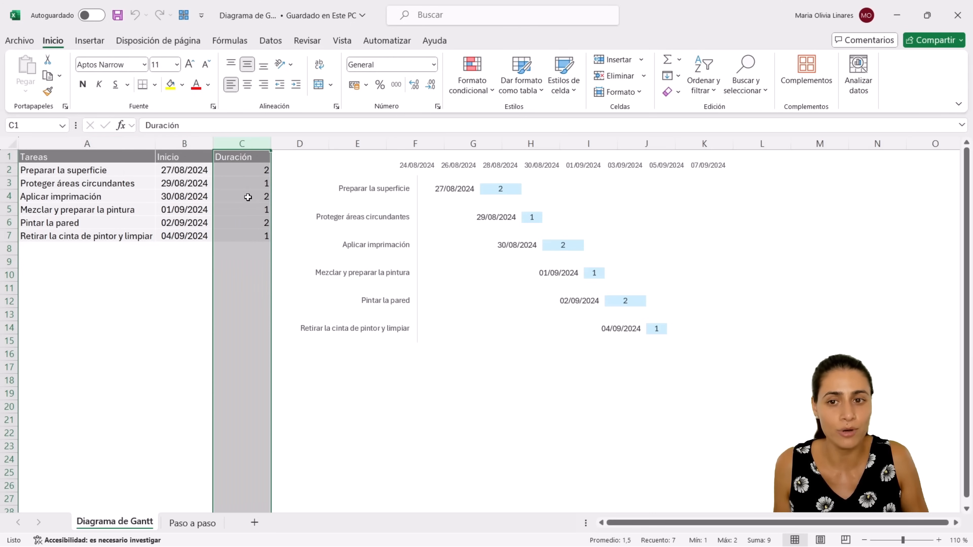
click(114, 170)
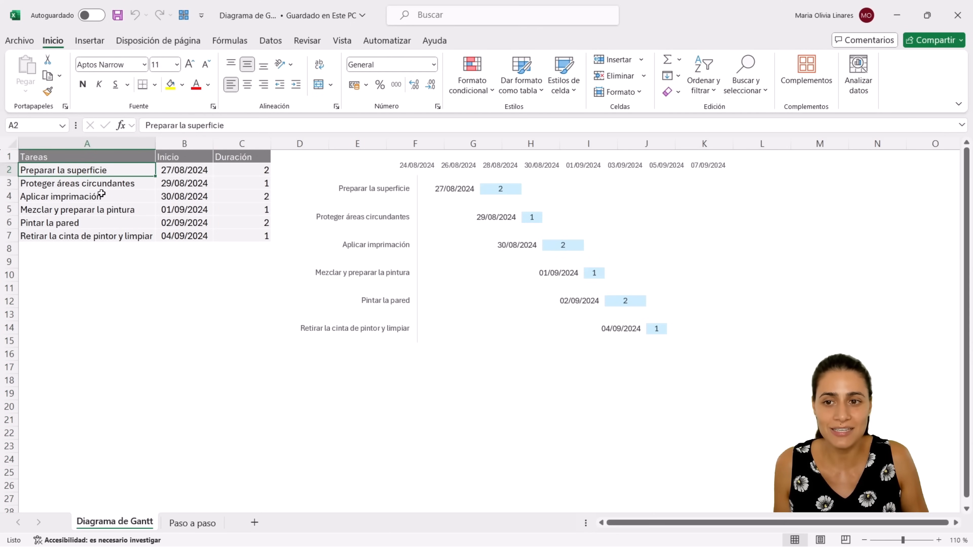
click(65, 183)
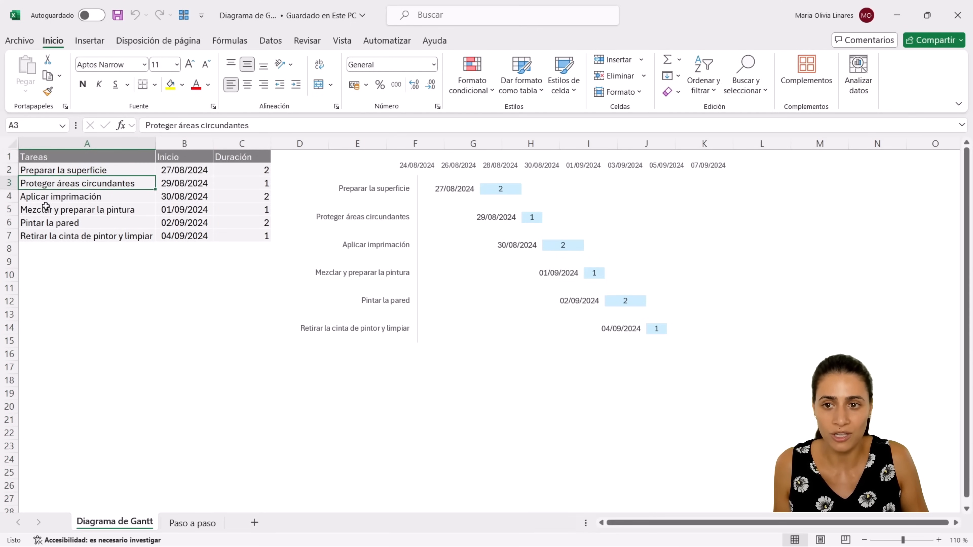
click(88, 199)
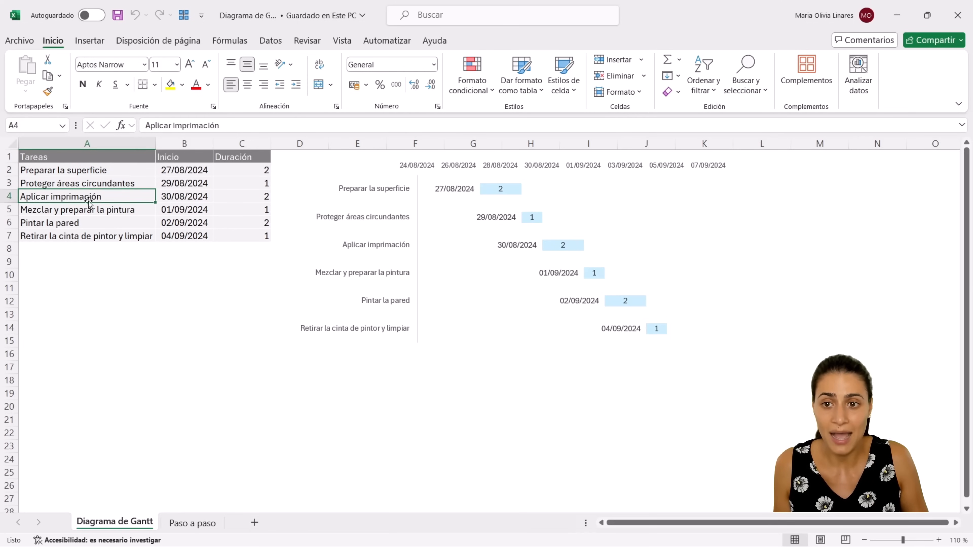
click(98, 211)
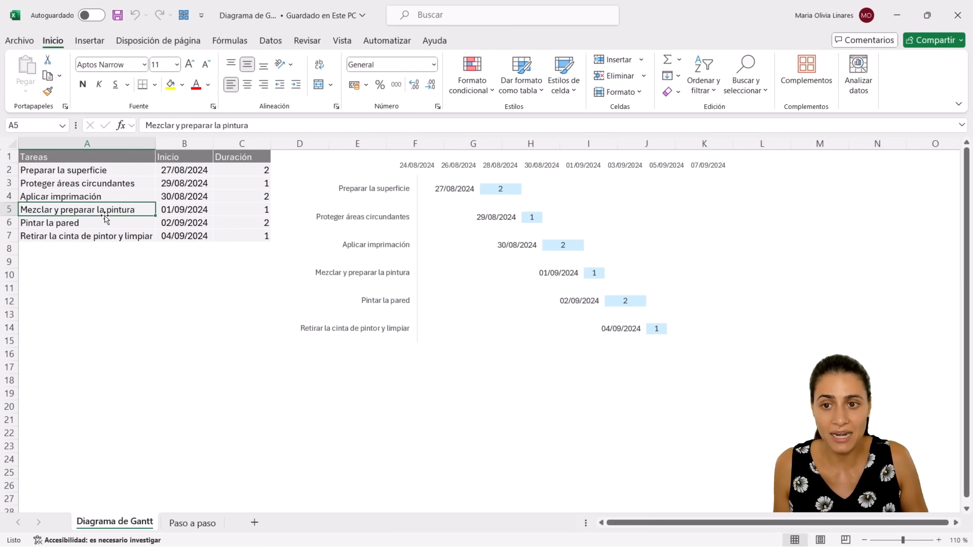
click(86, 225)
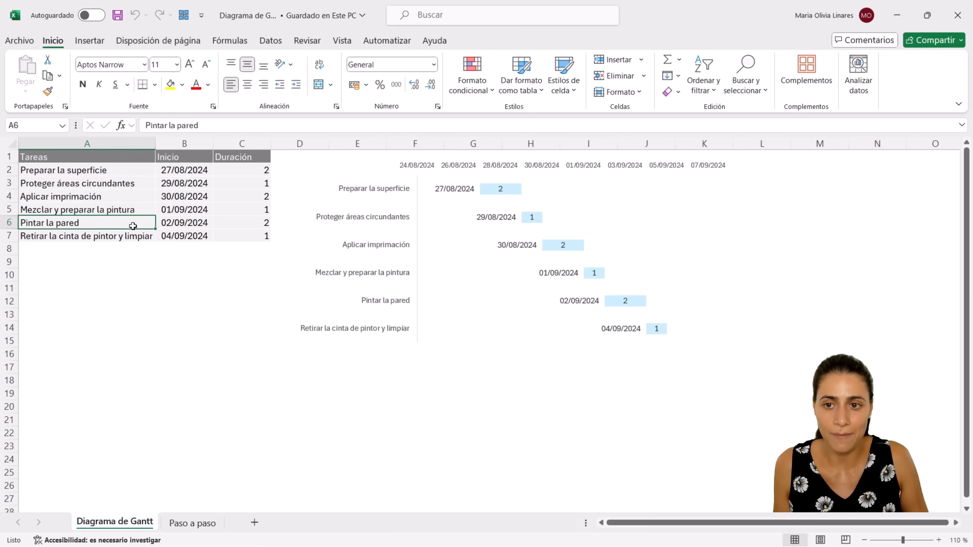
click(72, 234)
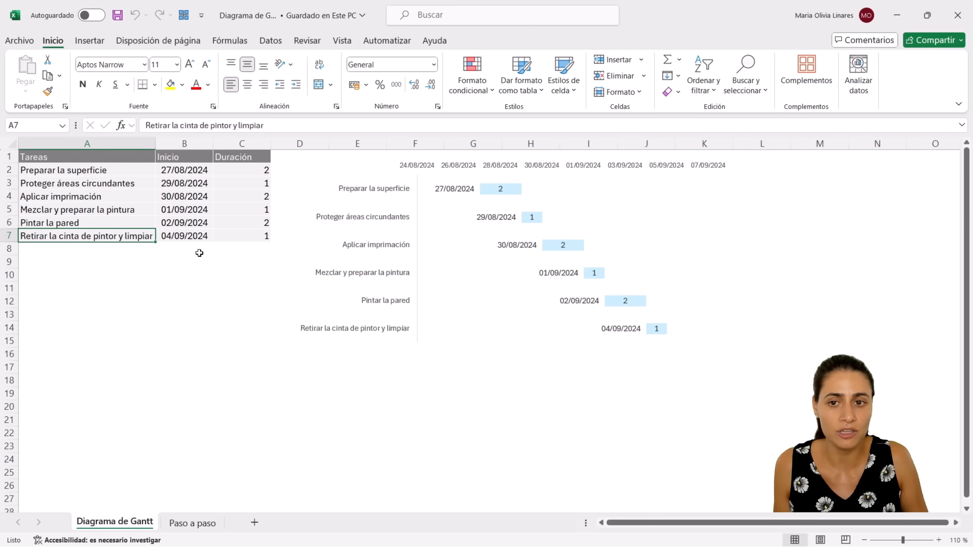
- Review the start dates and durations of the first three tasks and compare them with the finished Gantt chart
click(100, 171)
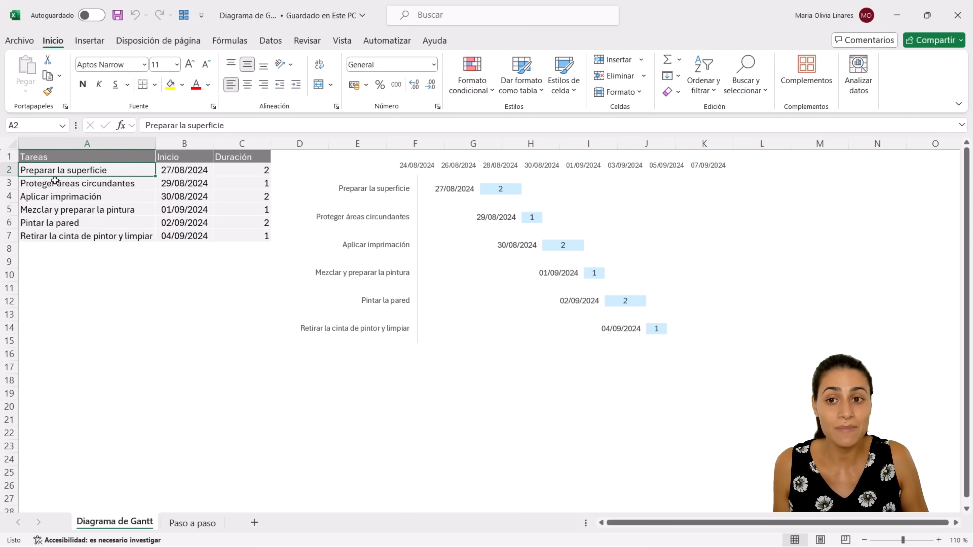
click(185, 172)
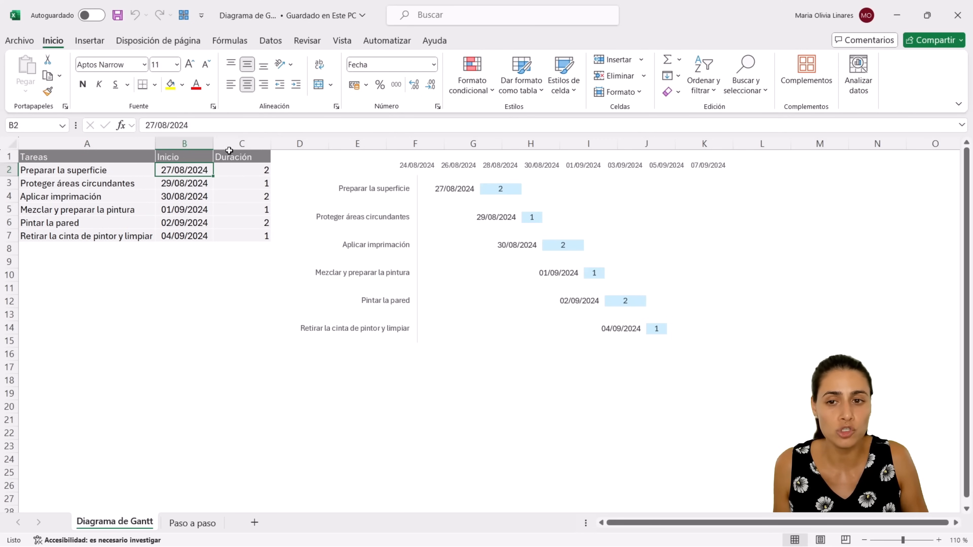
click(233, 169)
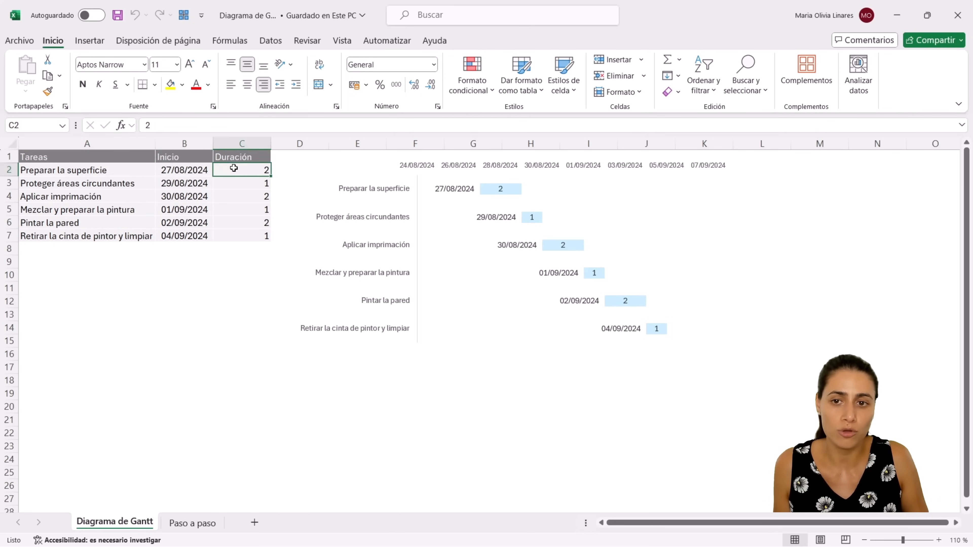
click(82, 184)
click(183, 179)
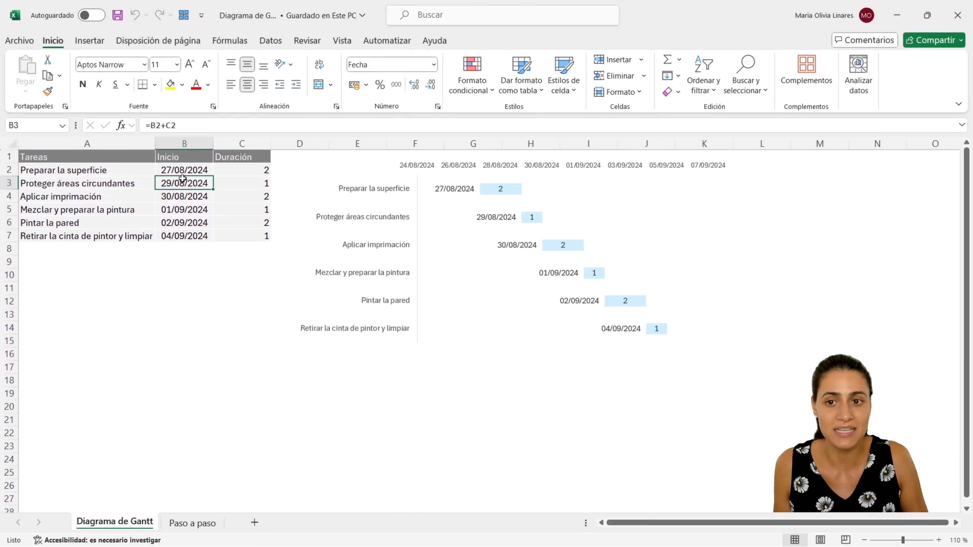
click(261, 184)
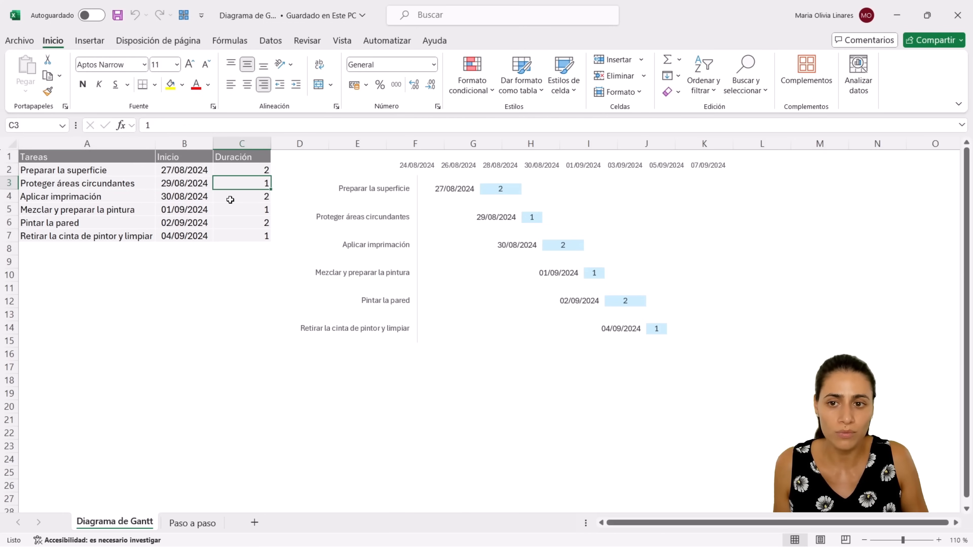
drag(122, 197, 245, 201)
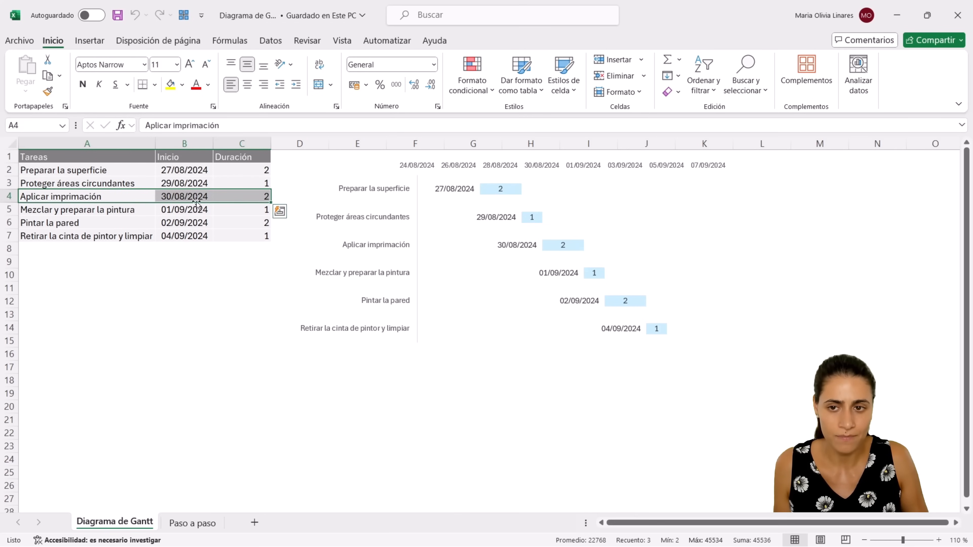
click(138, 248)
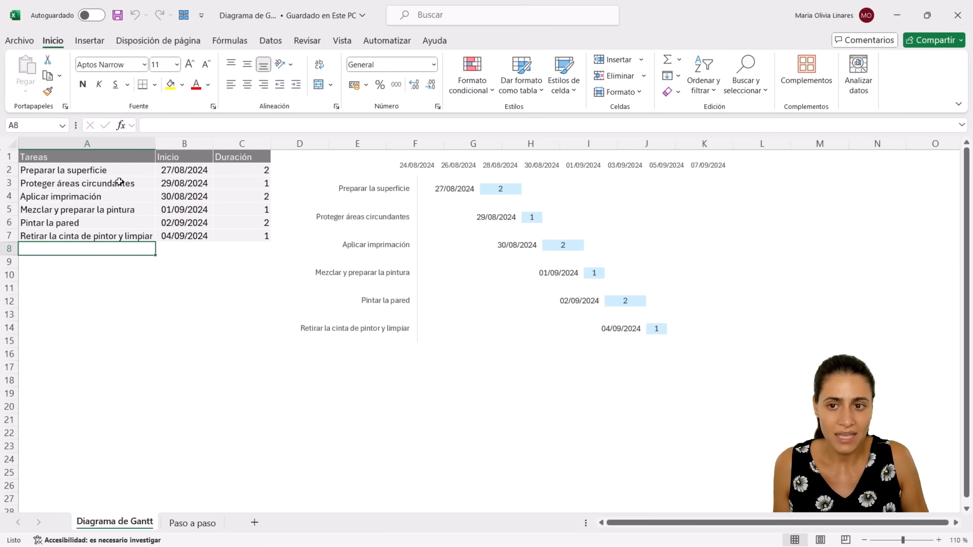
click(366, 159)
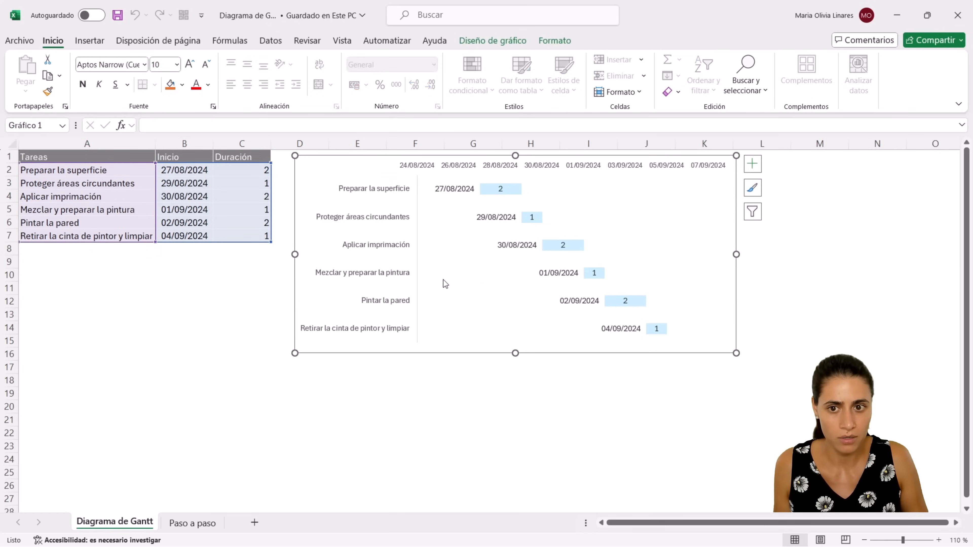
click(221, 261)
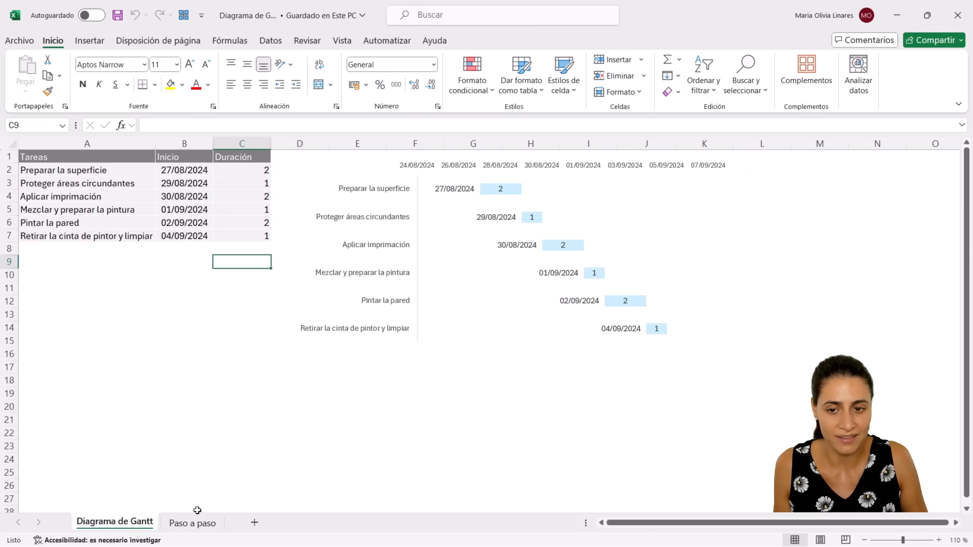
- Switch to the Paso a paso sheet and review its task table in A1:C7
click(189, 524)
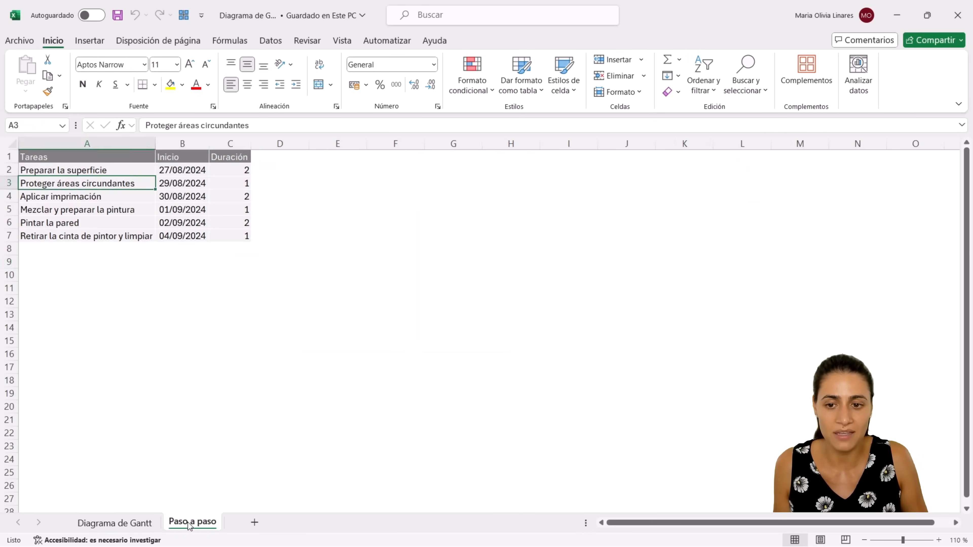
click(294, 360)
drag(97, 160, 237, 237)
click(312, 184)
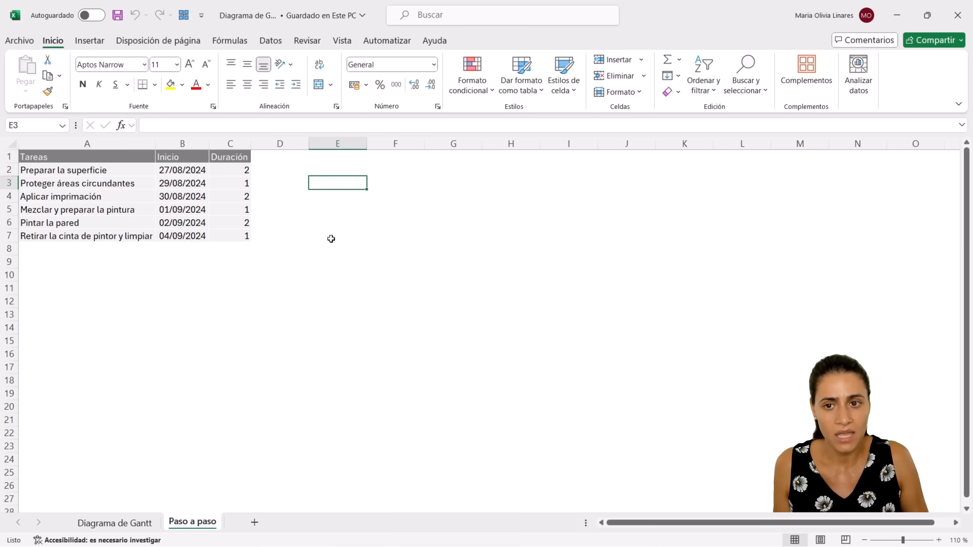
- Insert a 2-D stacked bar chart from the start dates in B2:B7
drag(175, 172, 191, 234)
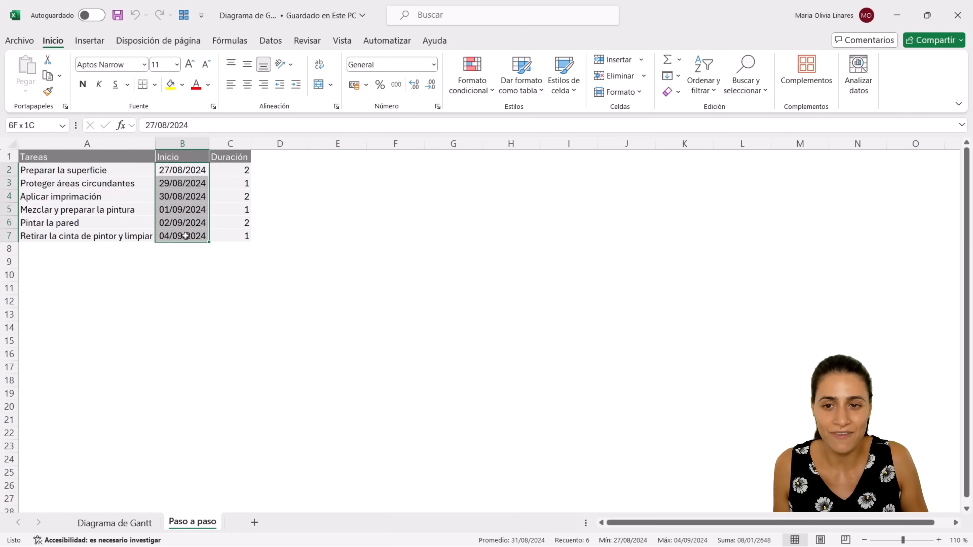
click(174, 172)
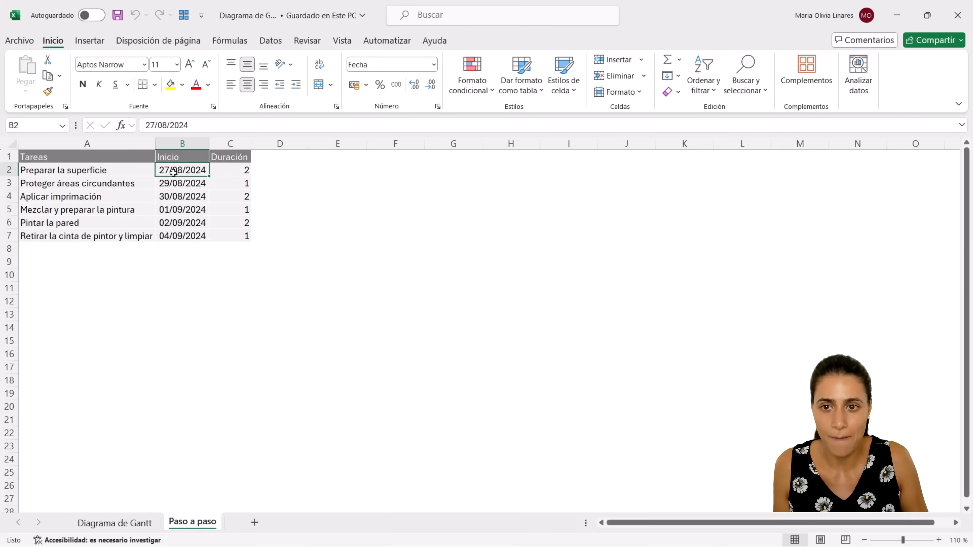
click(177, 237)
drag(179, 170, 178, 234)
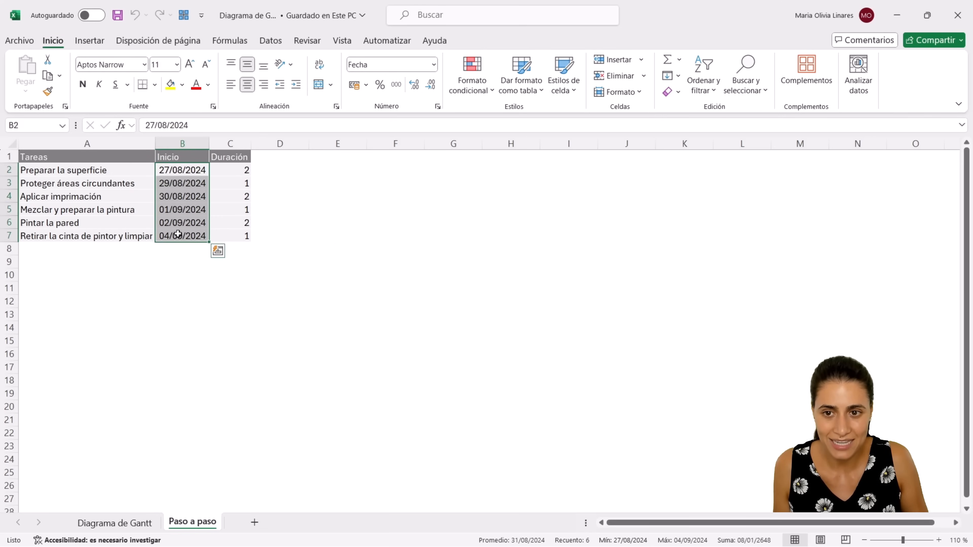
click(94, 41)
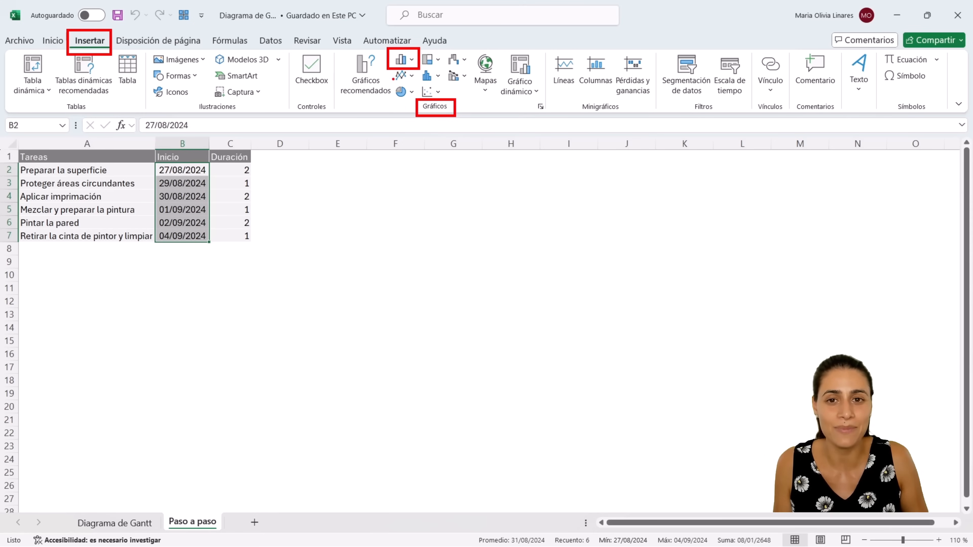
click(407, 63)
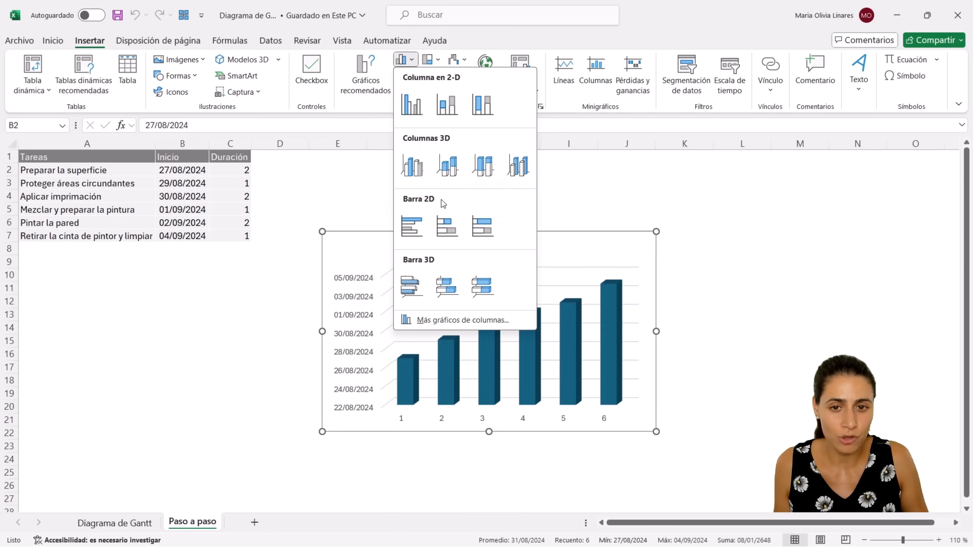
click(452, 232)
- Move the chart up beside the task table, just below the column headings, and delete its title
drag(449, 227, 425, 167)
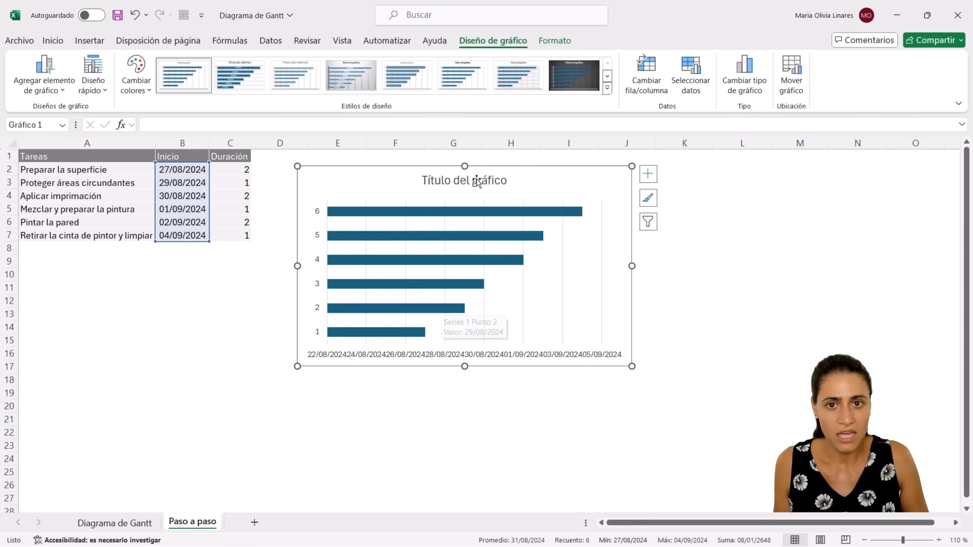
drag(402, 167, 402, 160)
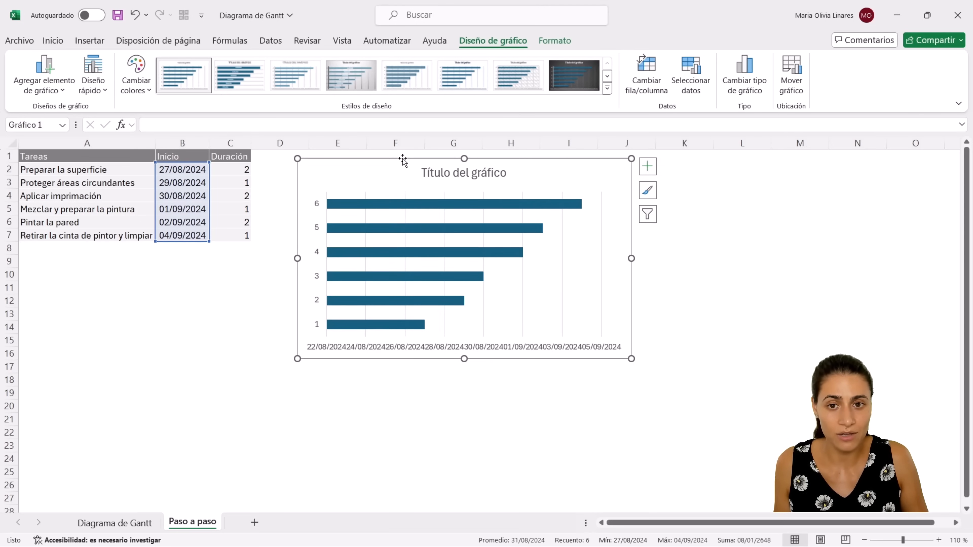
click(440, 173)
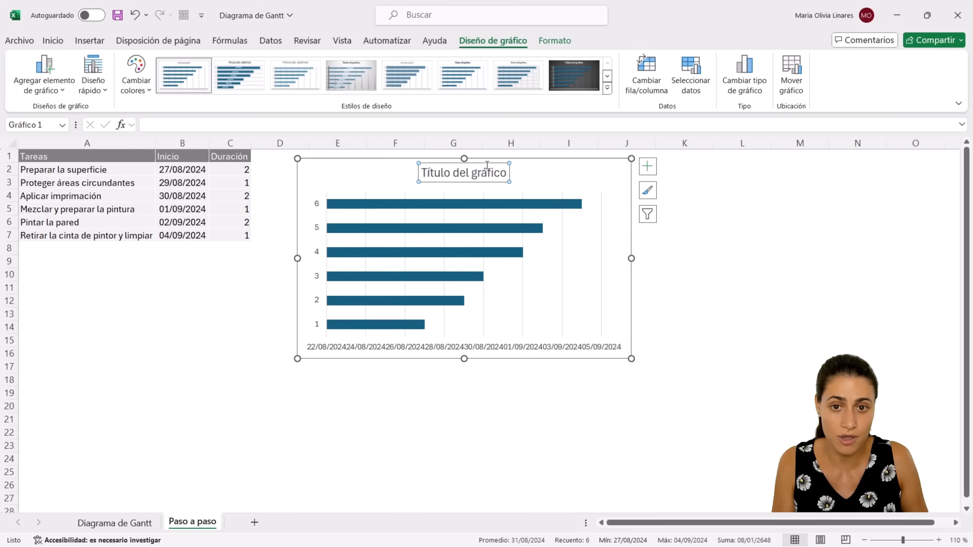
key(Delete)
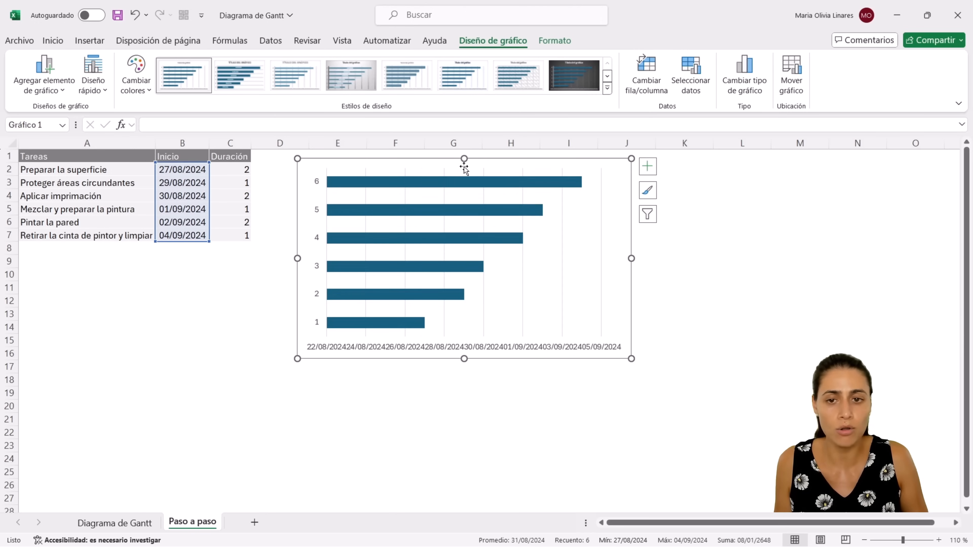
- Examine the chart's bar series and the Inicio dates it is based on
click(272, 268)
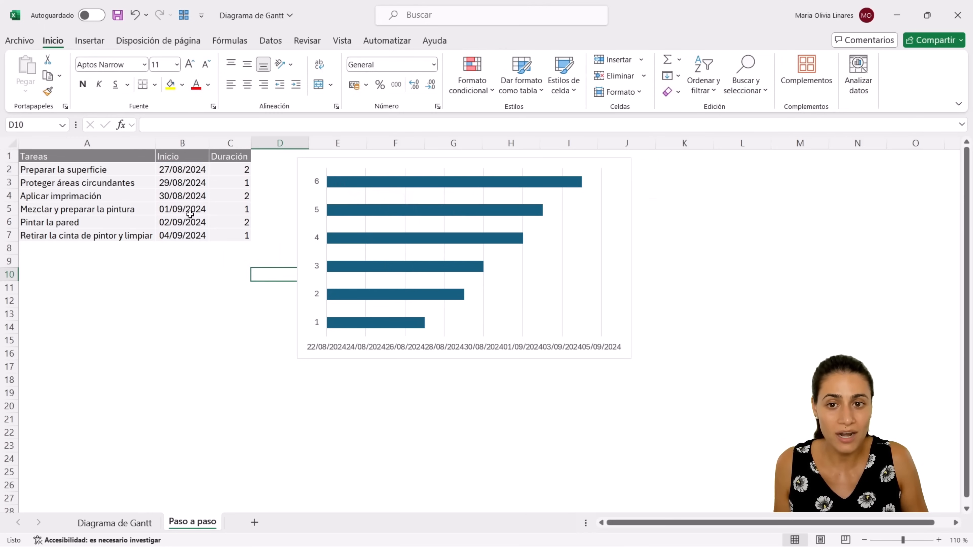
click(356, 325)
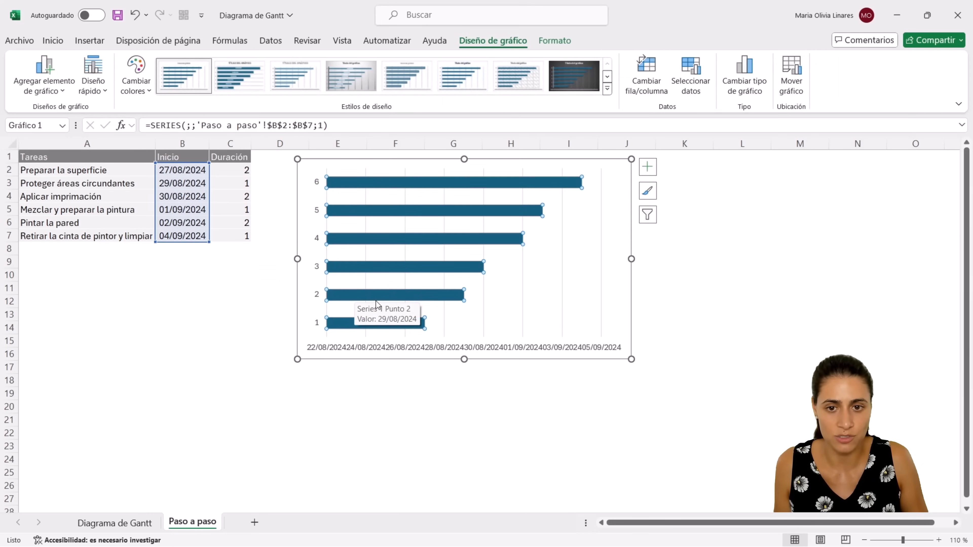
click(232, 277)
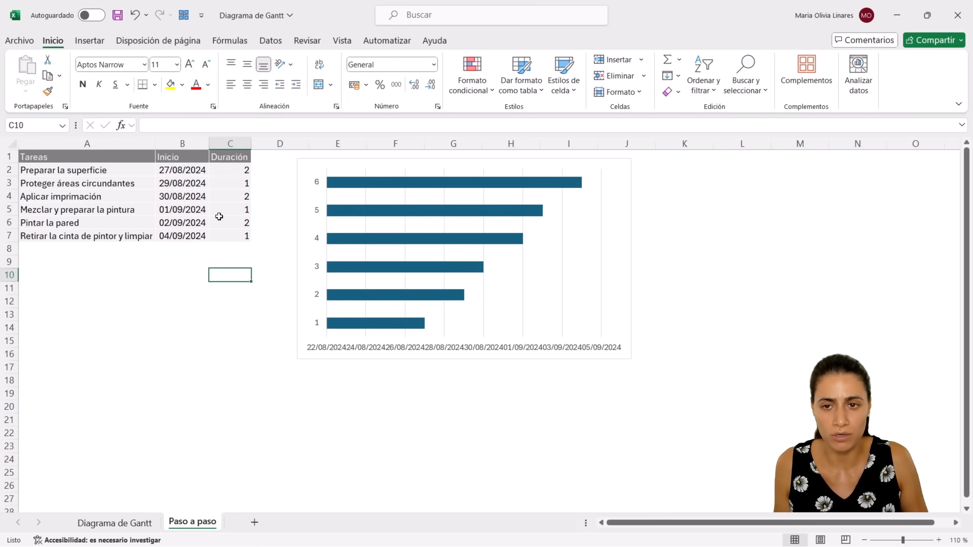
- Enter 29/11/1995 in cell B10 and format the cell as Fecha corta
click(181, 280)
text(2)
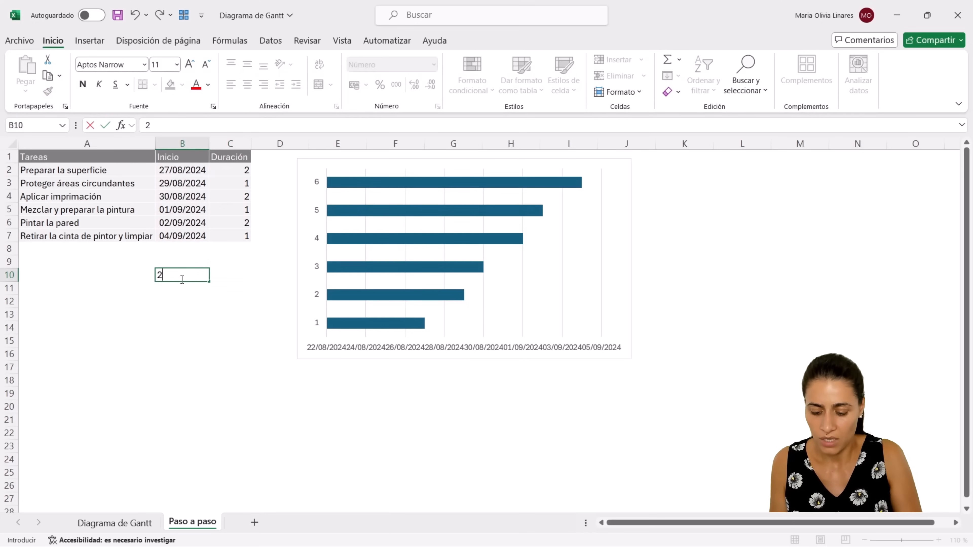
text(9/11/1)
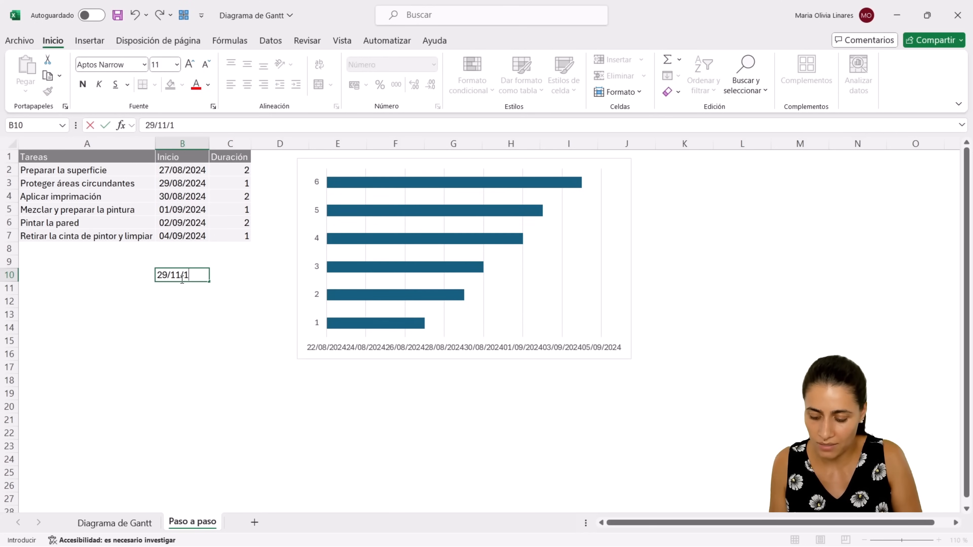
text(995)
key(Return)
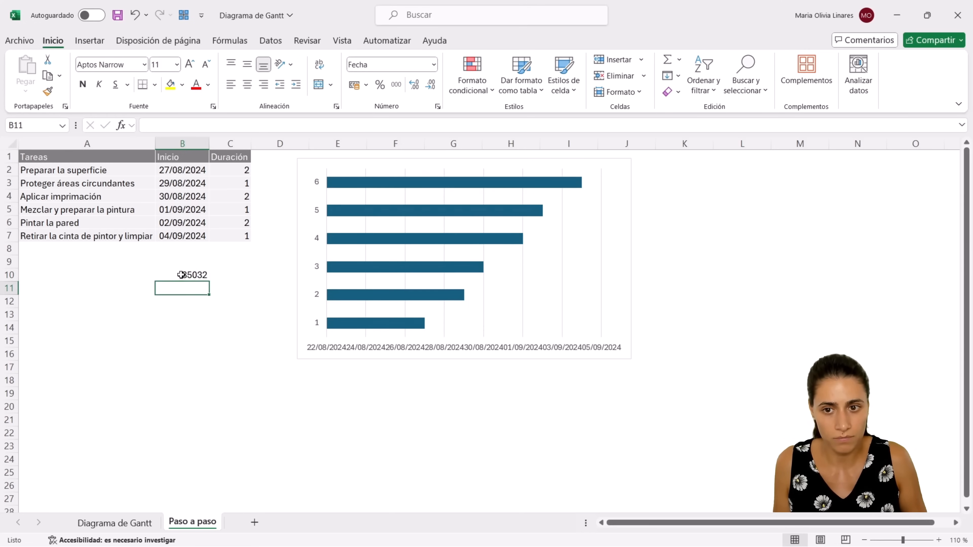
click(182, 275)
click(431, 66)
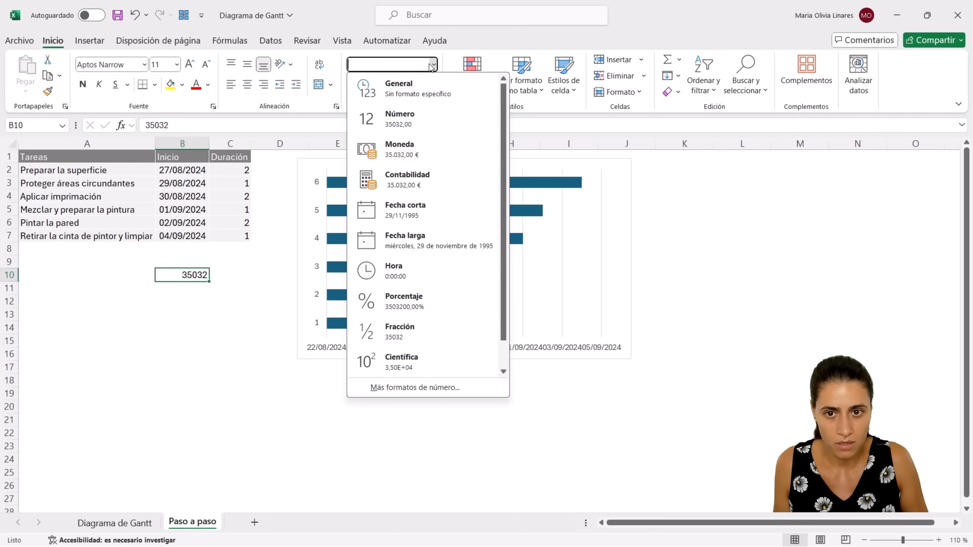
click(383, 215)
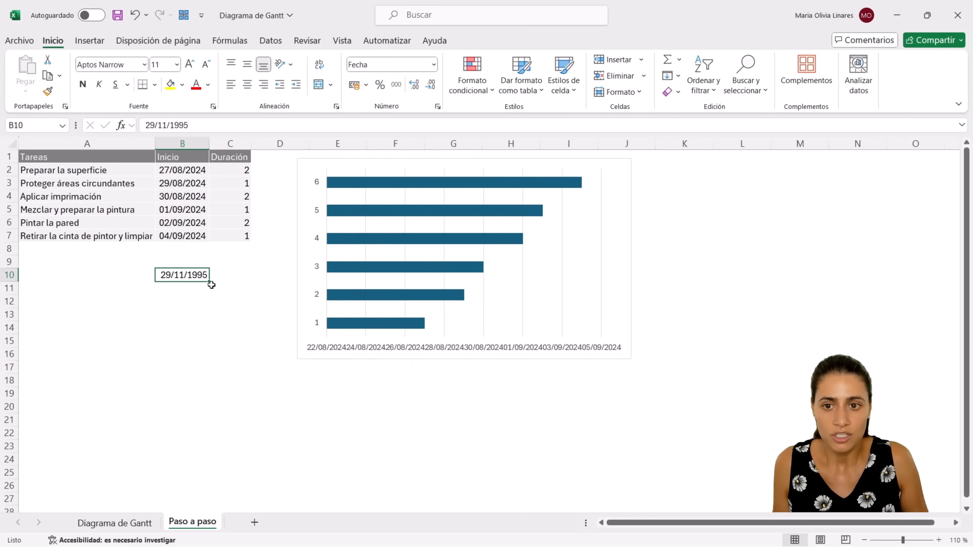
- Change the number format of cell B10 to Número
click(234, 273)
click(207, 280)
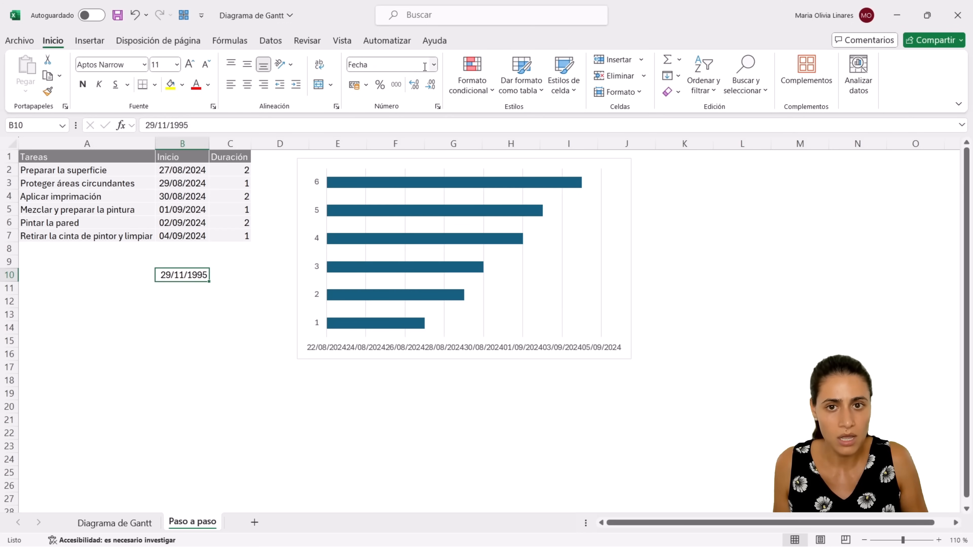
click(434, 64)
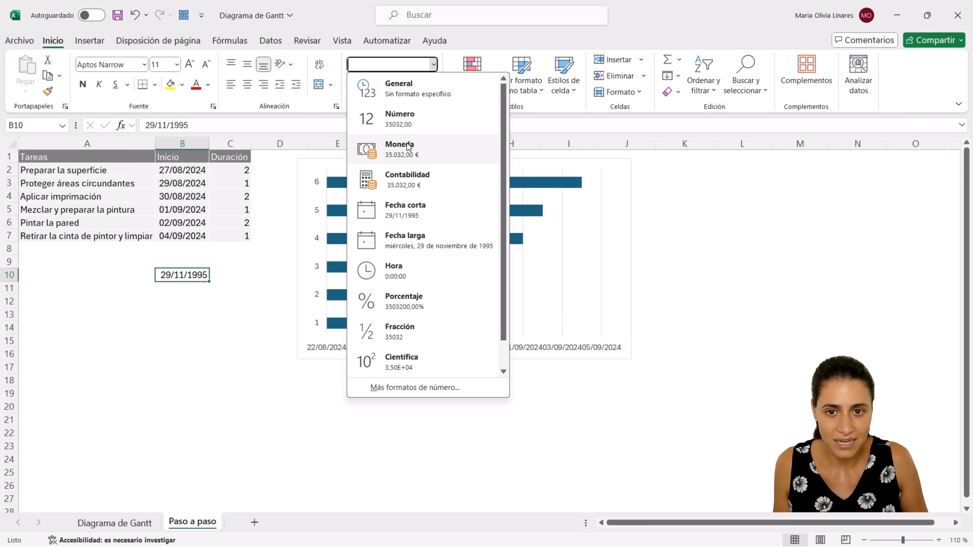
click(409, 124)
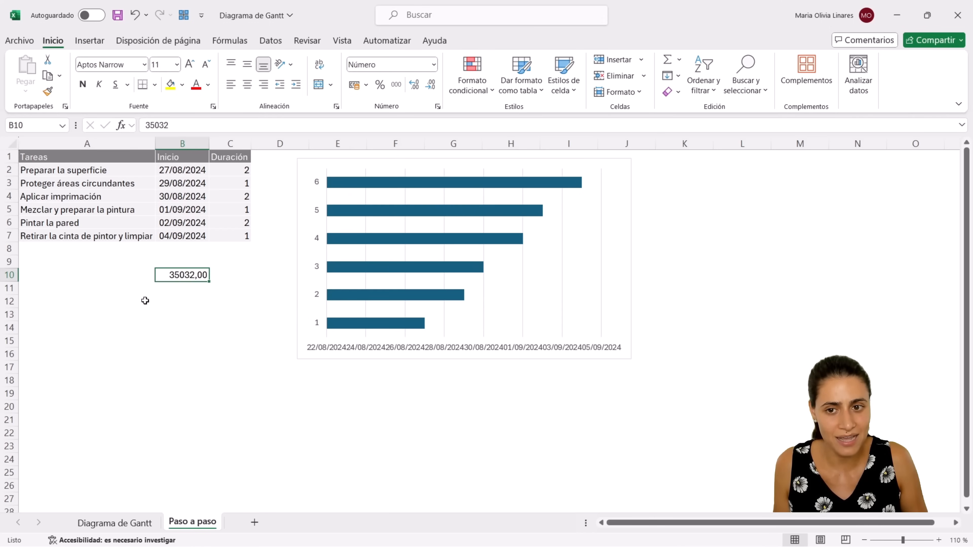
- Enter 1 in cell B11 and format the cell as Número
click(193, 290)
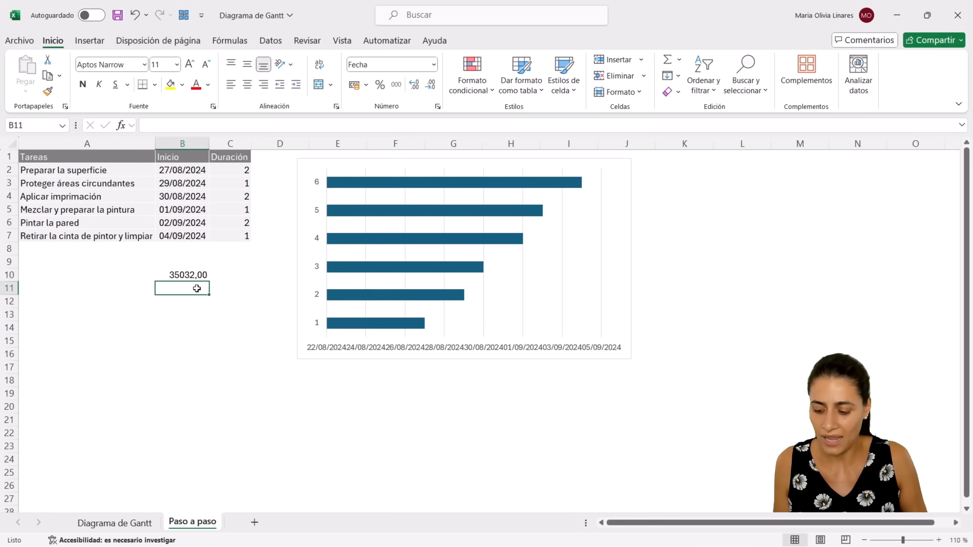
text(1)
key(Return)
click(199, 288)
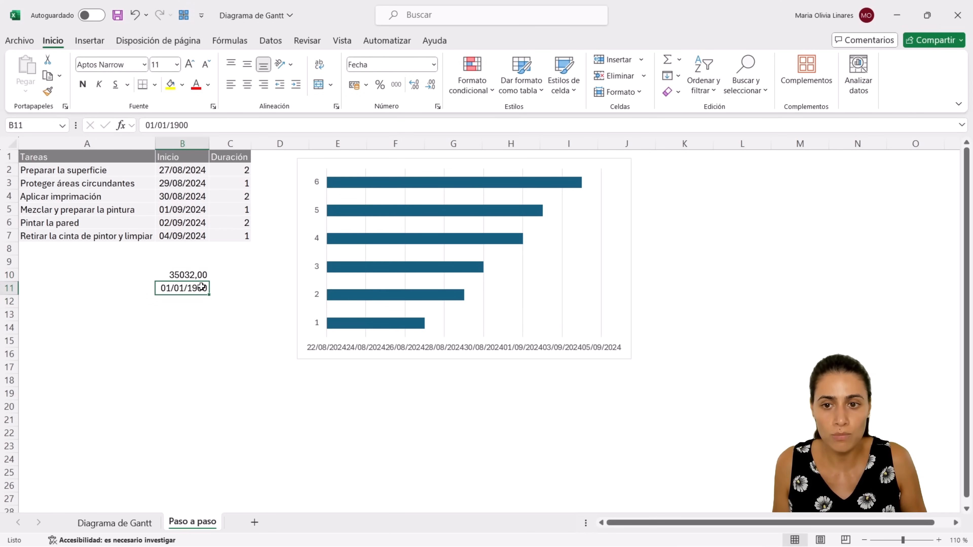
click(433, 68)
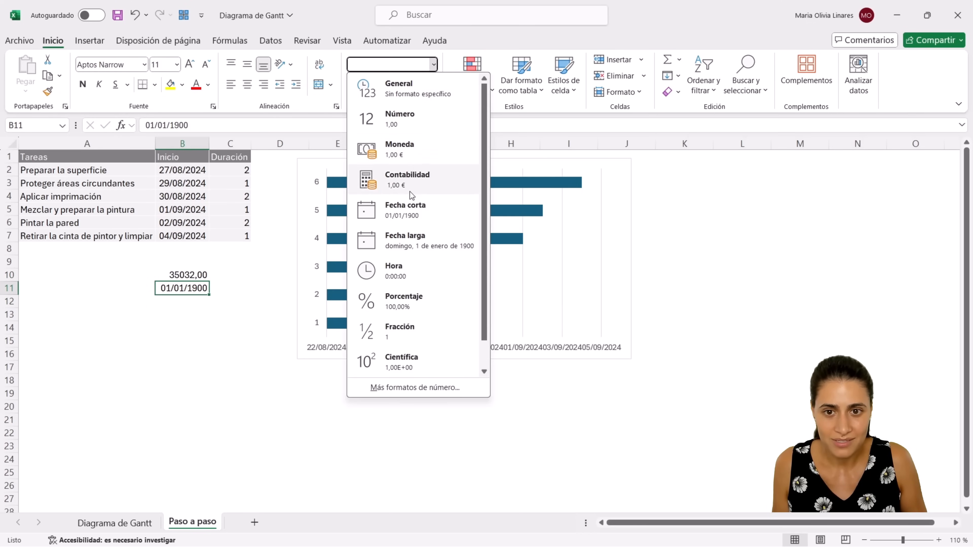
click(402, 122)
click(433, 64)
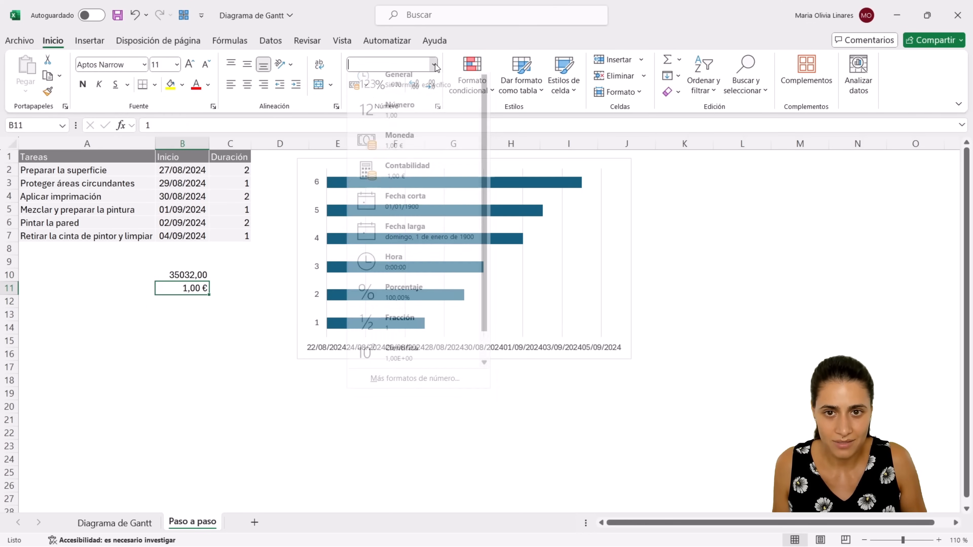
click(406, 122)
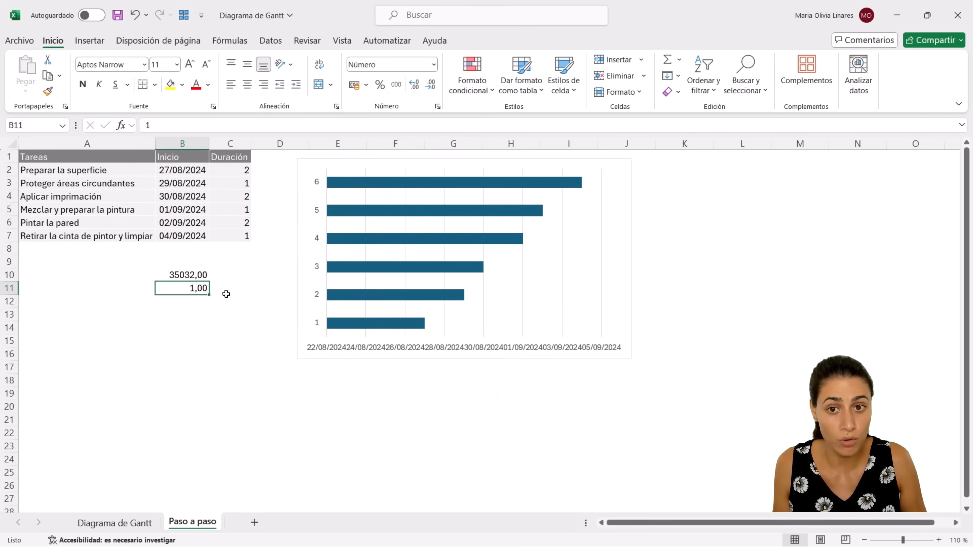
- Format cell B11 as Fecha corta, and enter 2 in cell C11 with the same date format
click(434, 64)
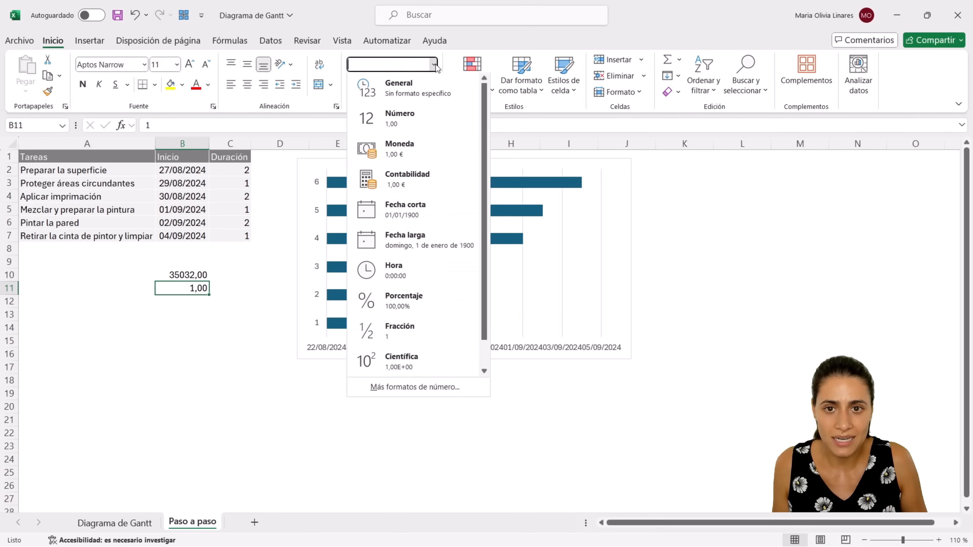
click(402, 213)
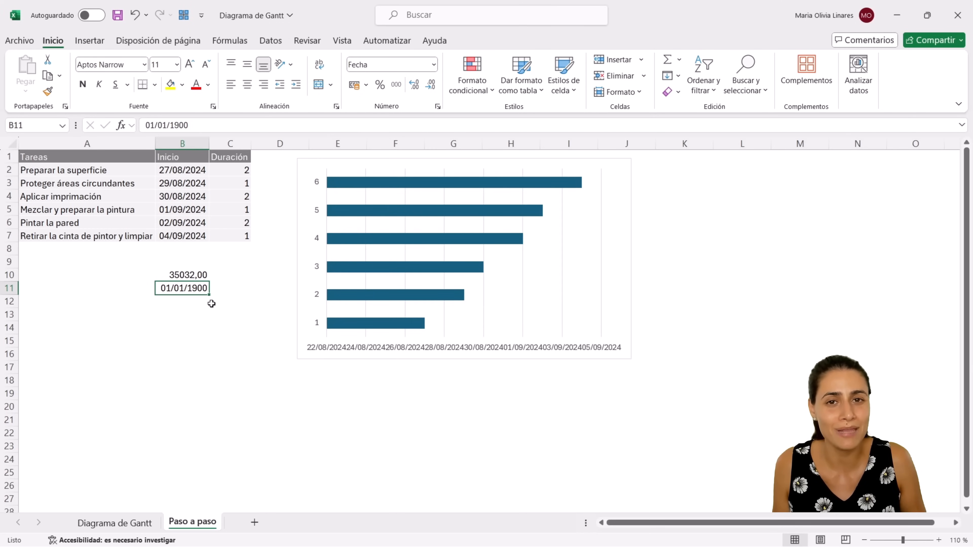
click(241, 290)
text(2)
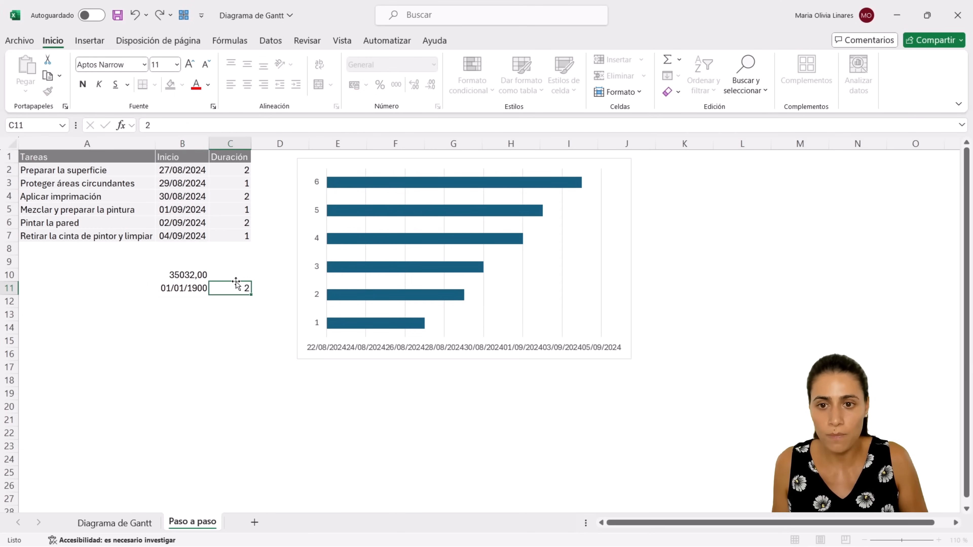
key(Return)
click(229, 287)
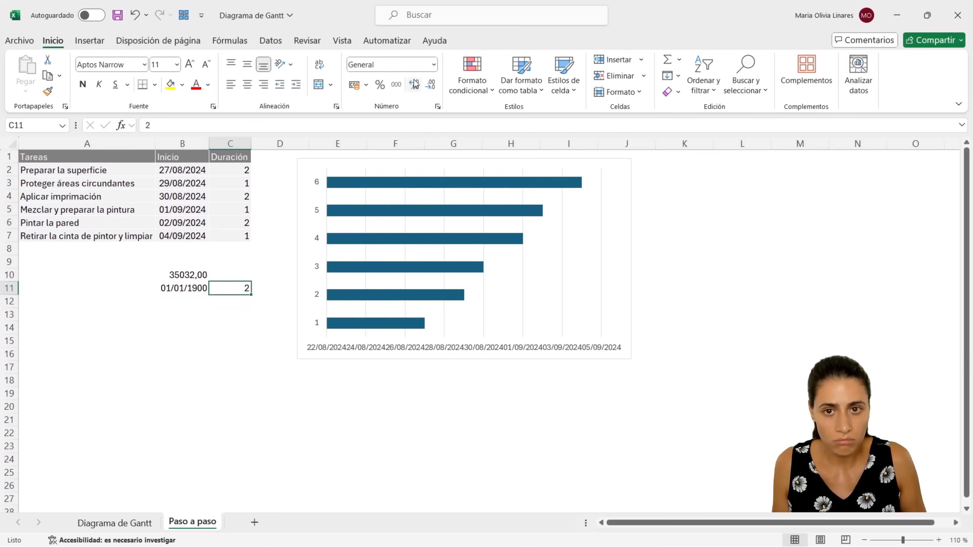
click(434, 64)
click(392, 209)
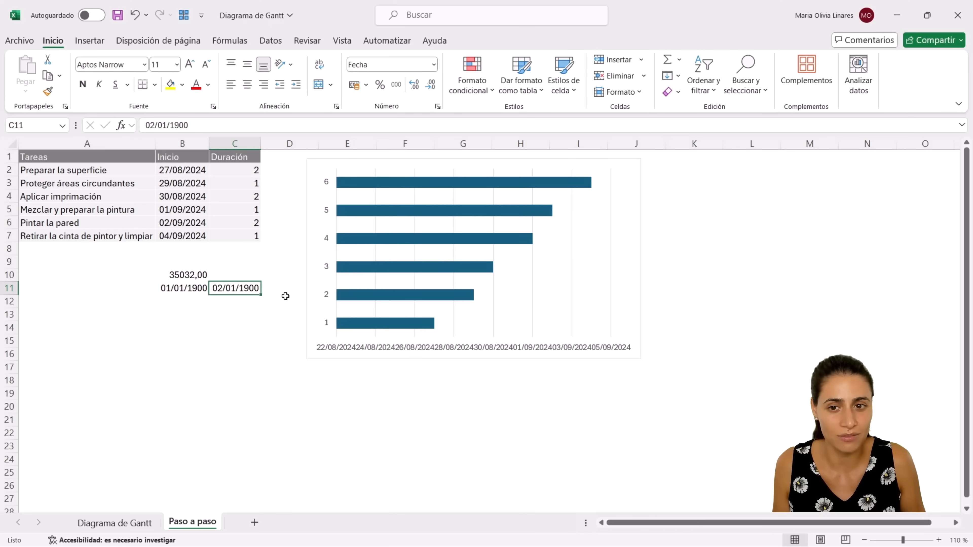
- Format cell B10 as Fecha corta and clear the test values in B9:C12
click(161, 278)
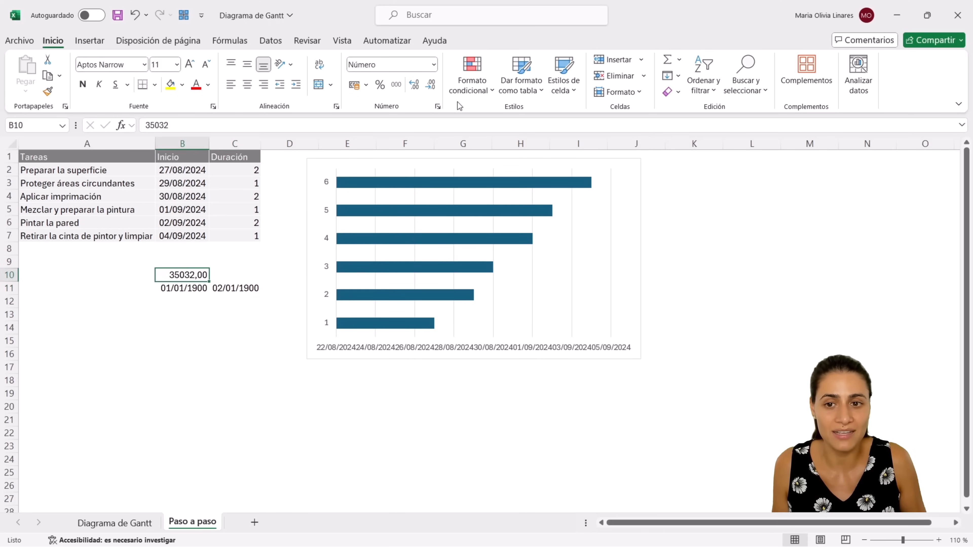
click(434, 65)
click(408, 214)
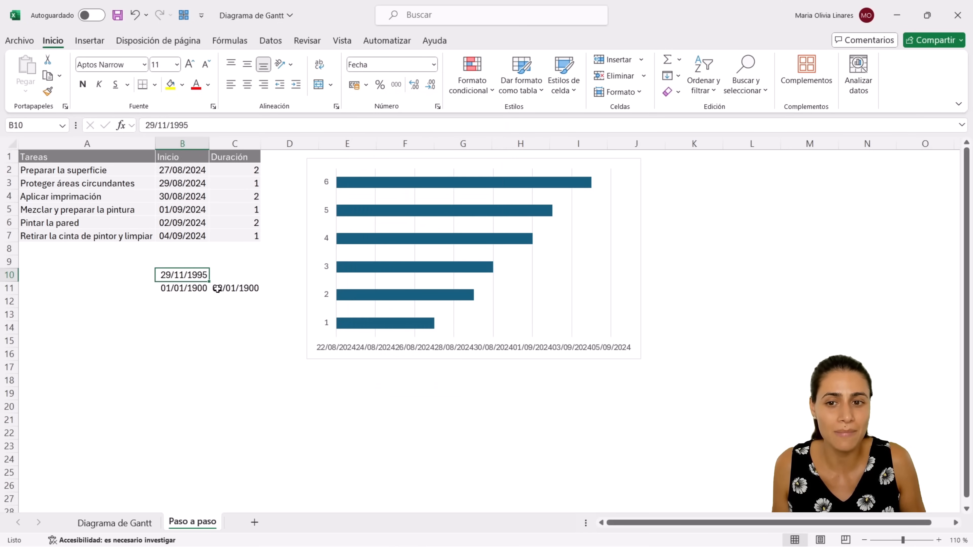
drag(182, 261, 250, 300)
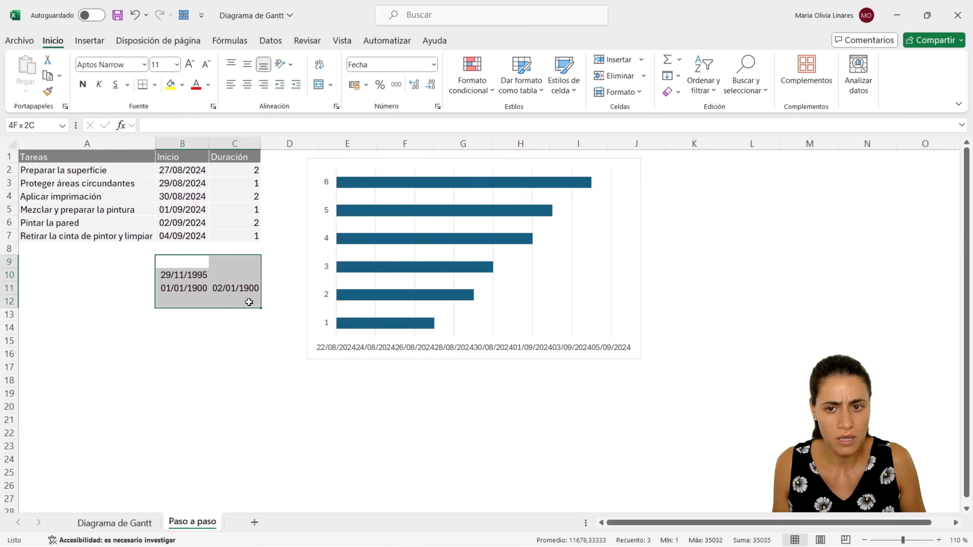
key(Delete)
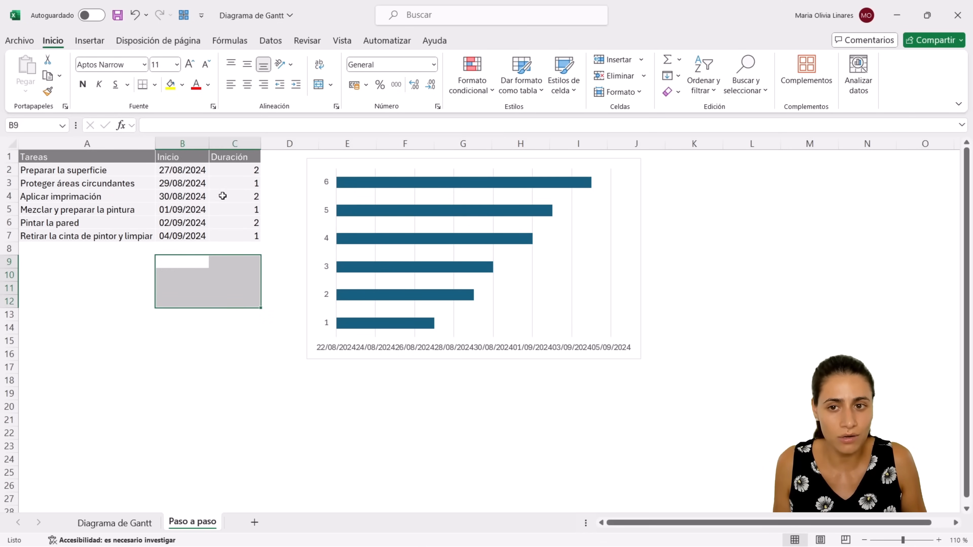
- Format the Inicio dates in B2:B7 as Número
drag(178, 171, 171, 236)
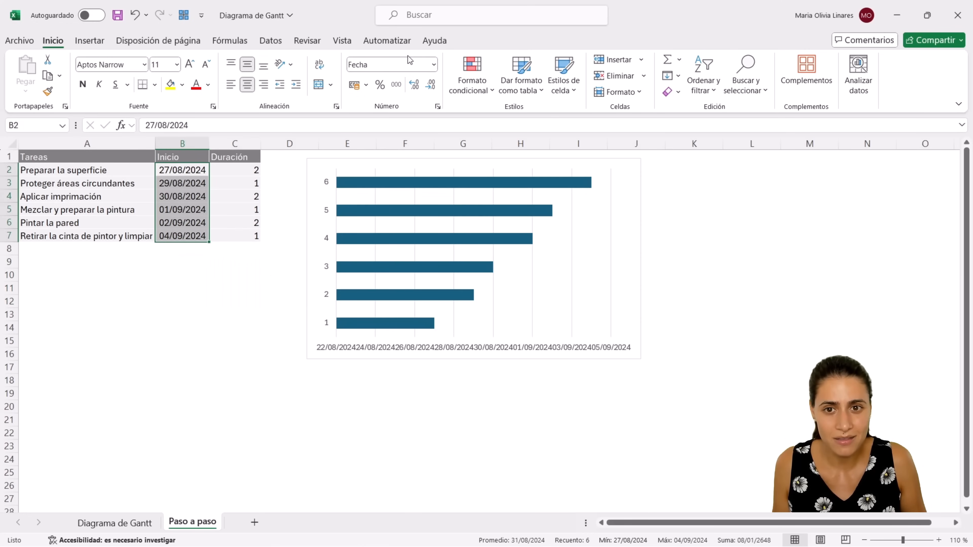
click(433, 64)
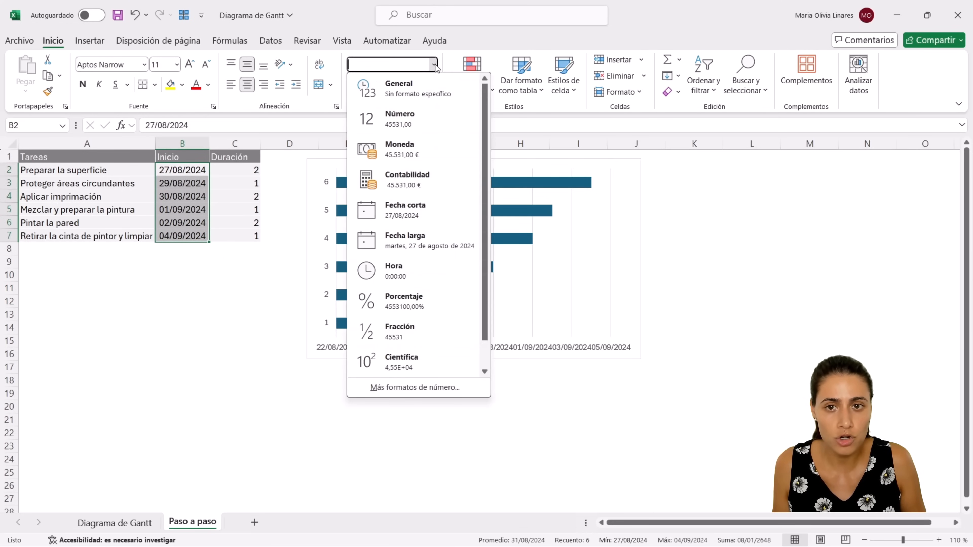
click(403, 127)
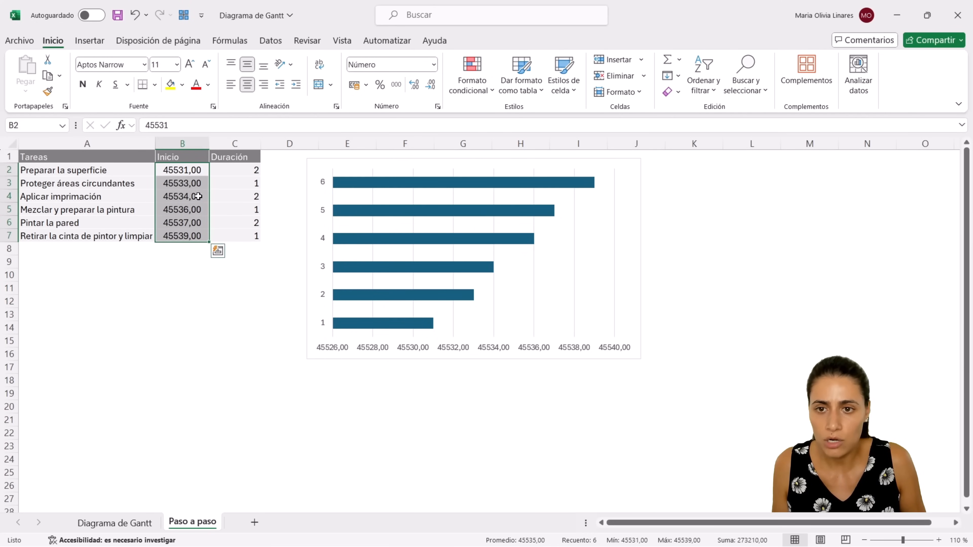
click(184, 248)
- Examine the Inicio cells B2 to B4 and the first task names in column A against the chart's bars
click(192, 175)
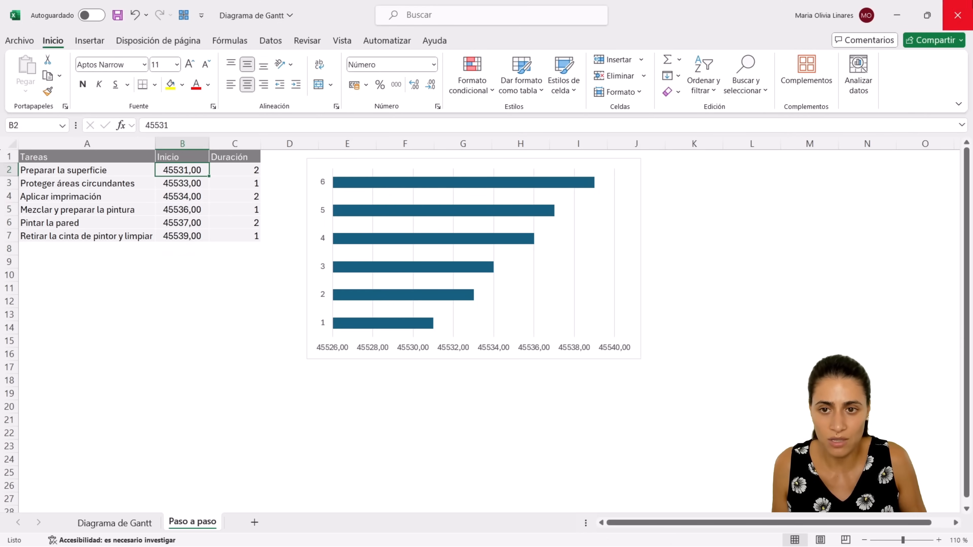
click(186, 187)
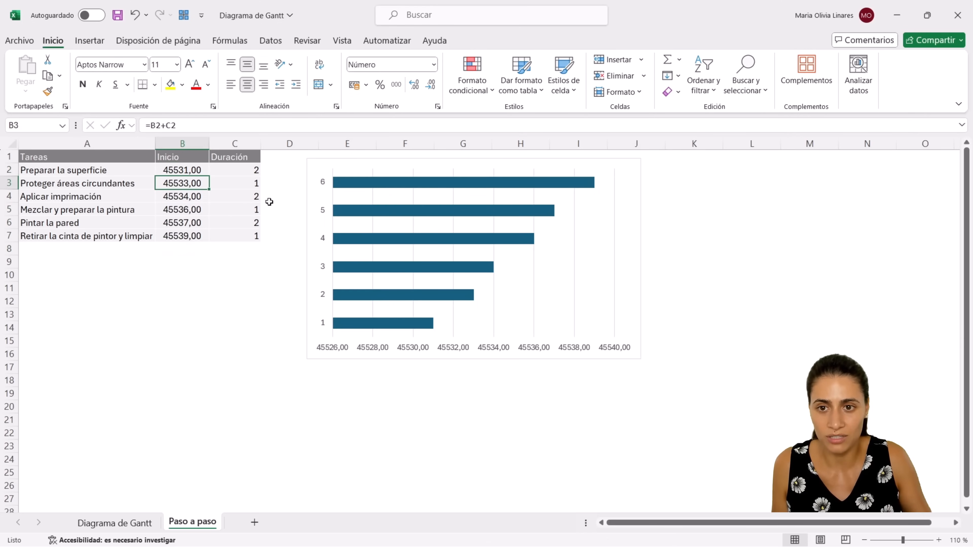
click(185, 198)
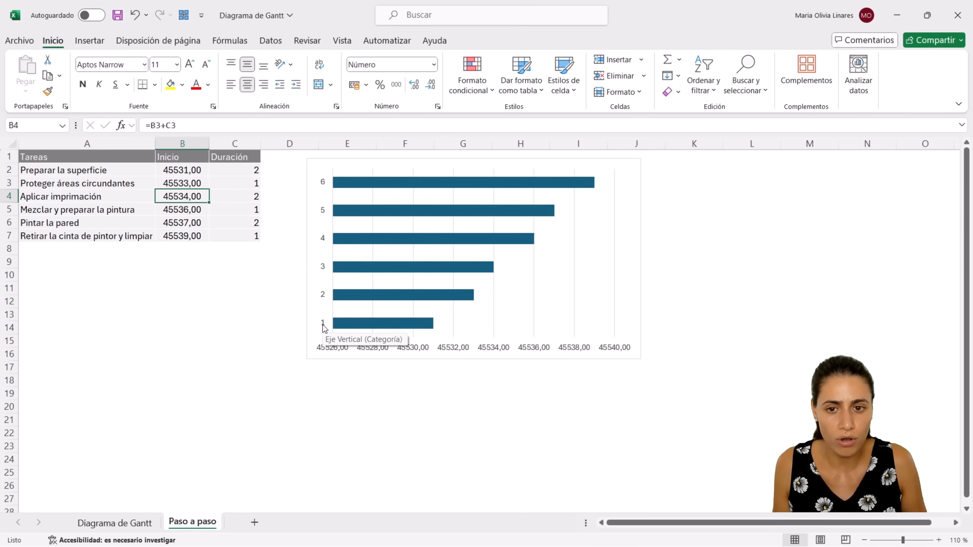
click(103, 179)
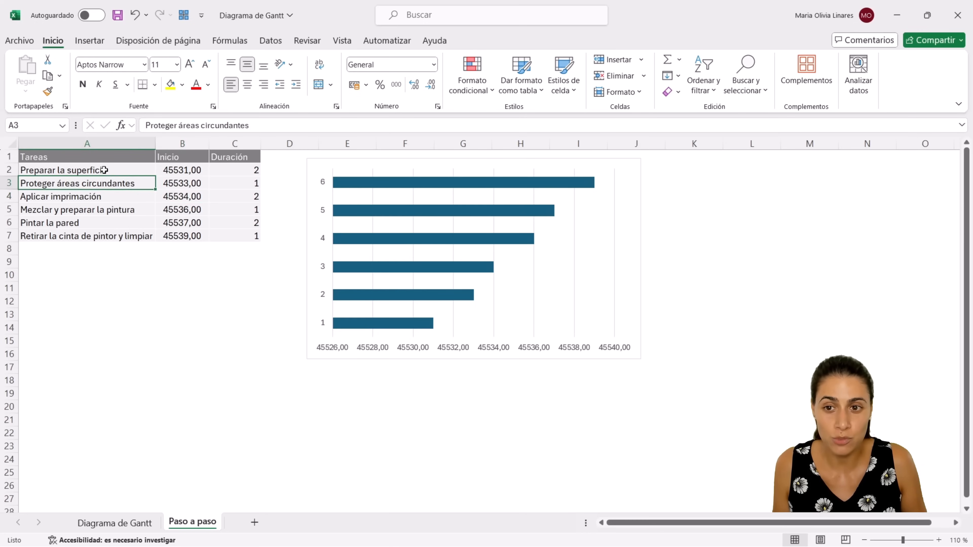
click(103, 170)
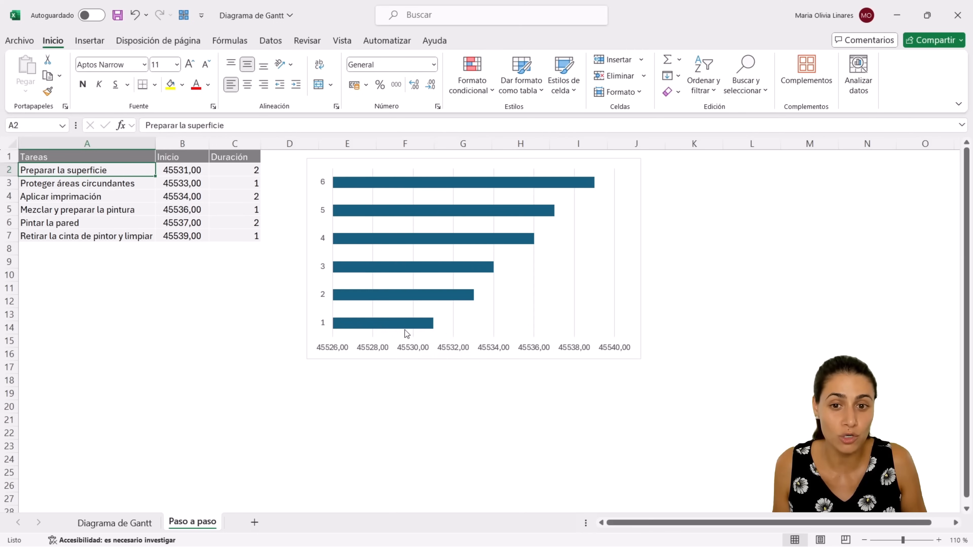
click(174, 170)
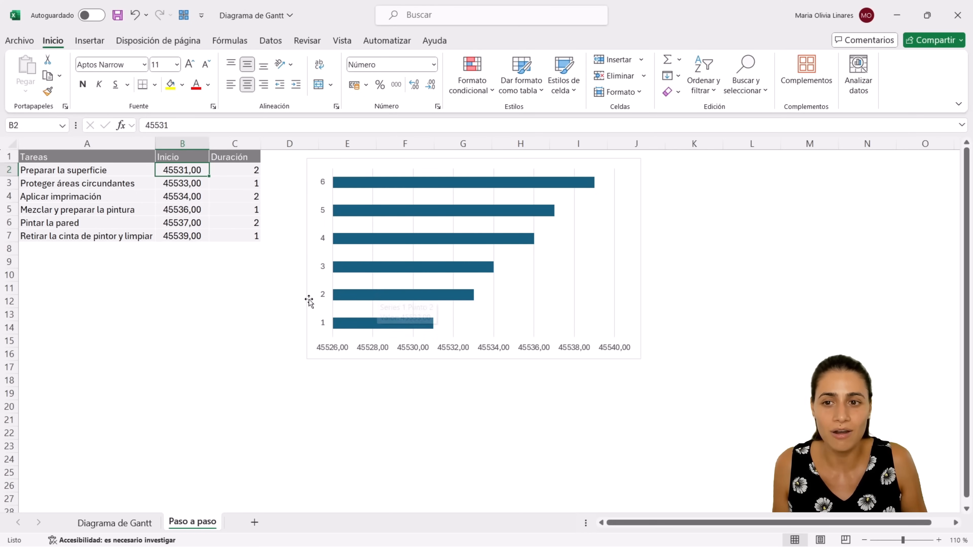
mouse_move(425, 293)
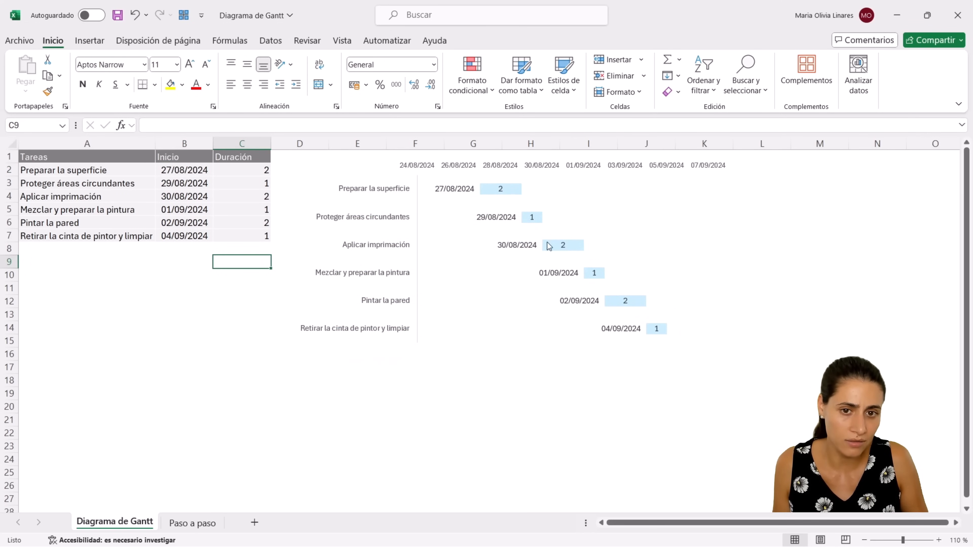
- Return to the Paso a paso sheet and select the chart's vertical category axis to examine its labels
click(192, 523)
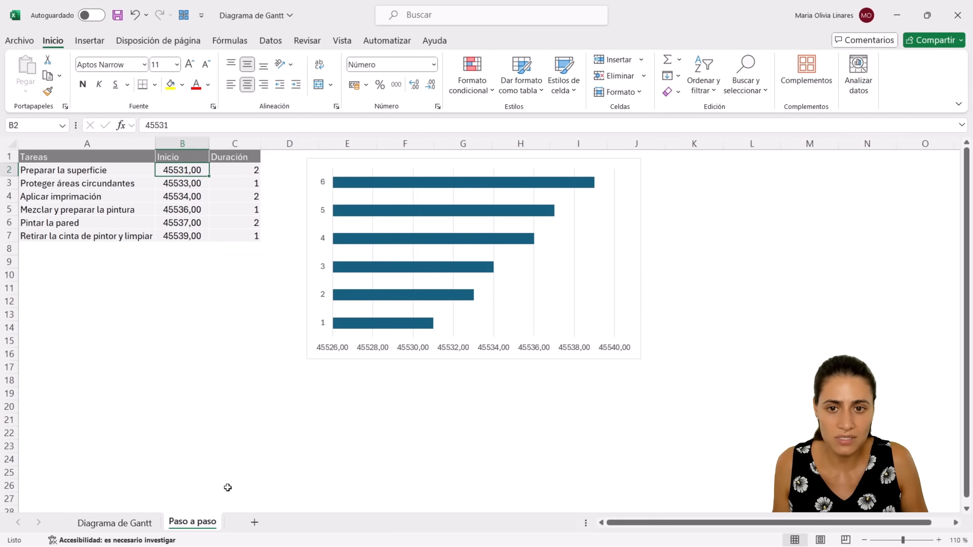
click(324, 269)
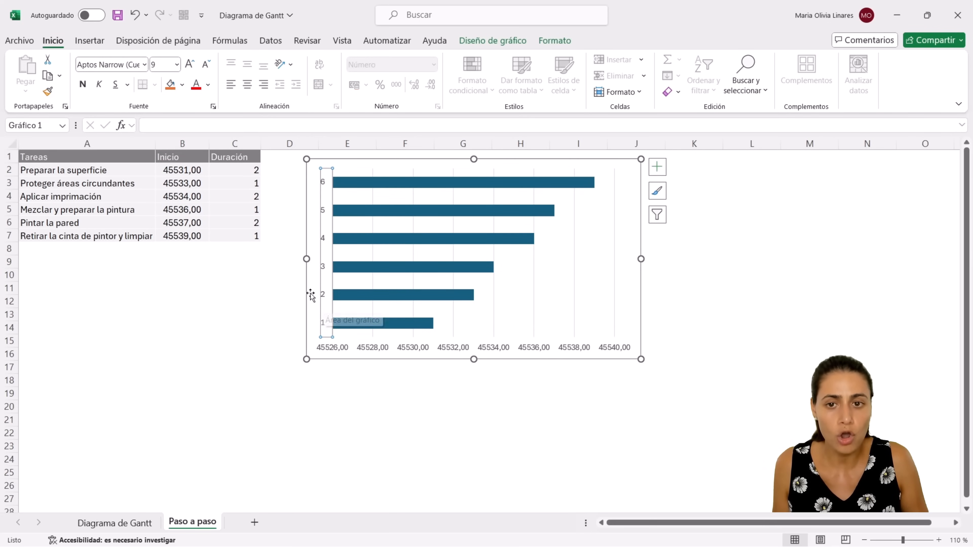
click(269, 315)
click(324, 212)
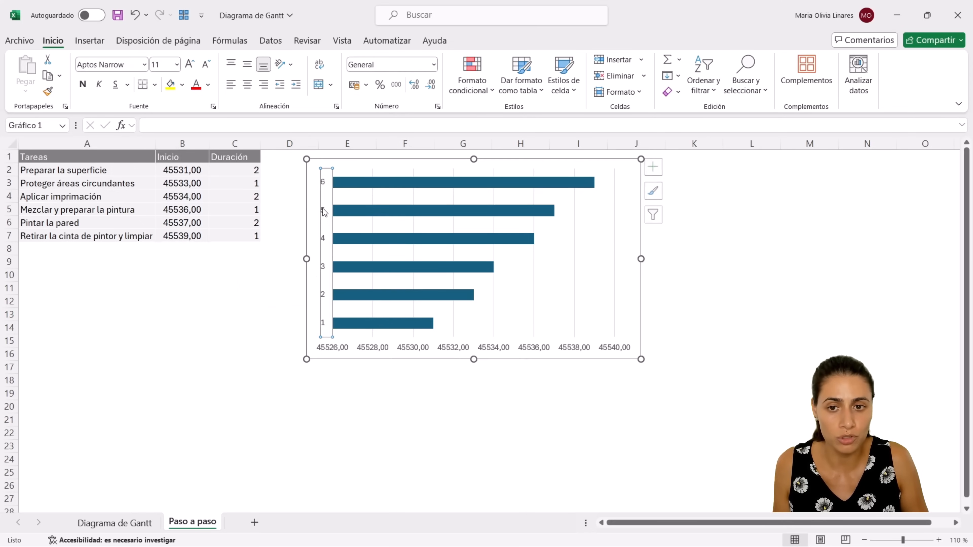
- Put the categories of the chart's vertical axis in reverse order so the bars follow the task table
right_click(323, 210)
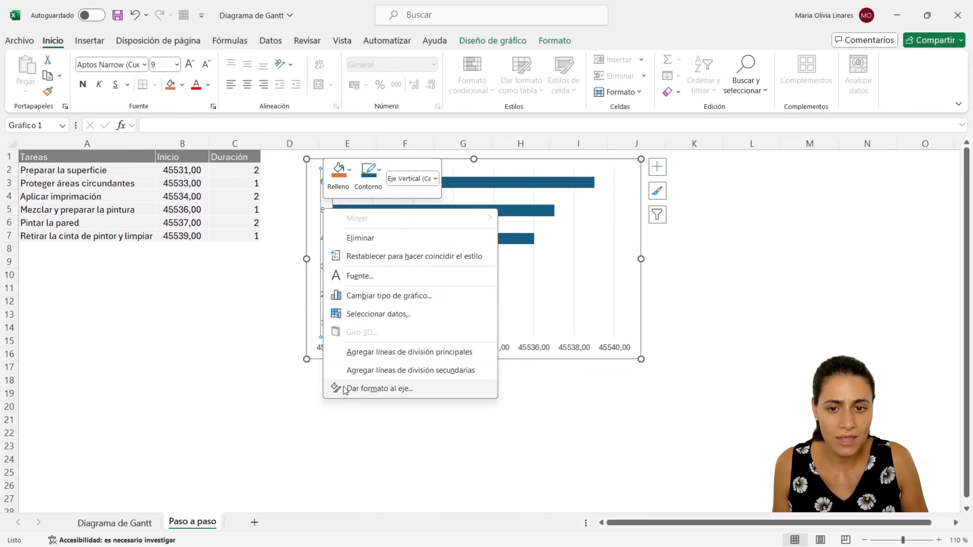
click(412, 389)
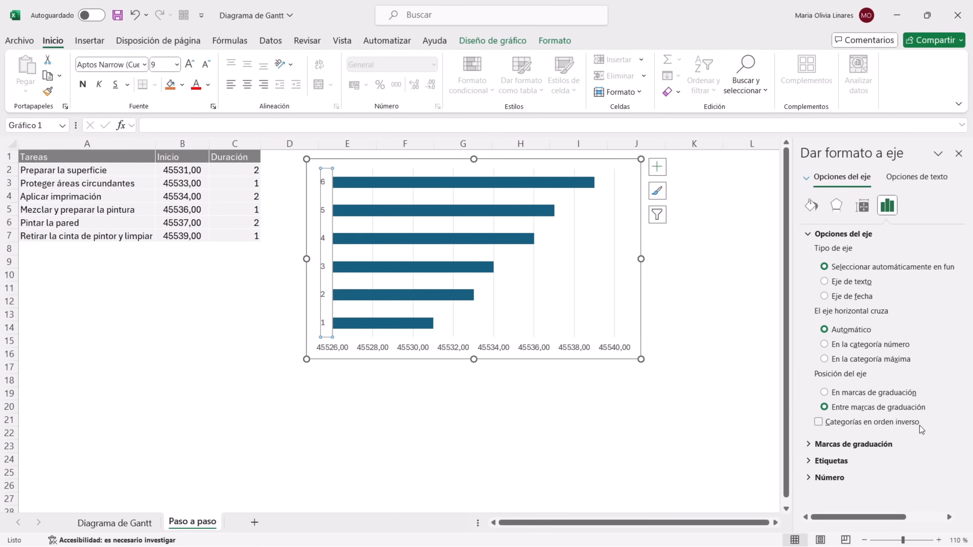
click(821, 422)
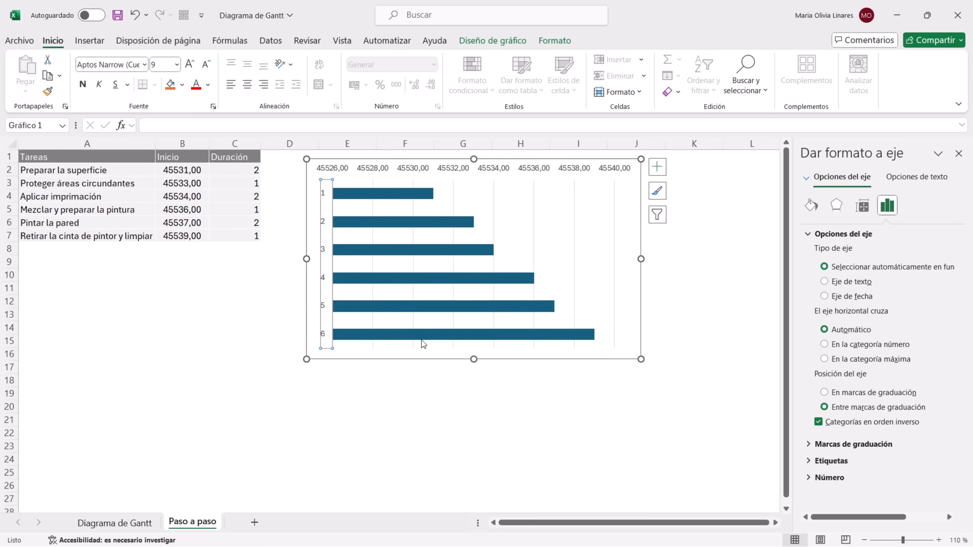
click(264, 295)
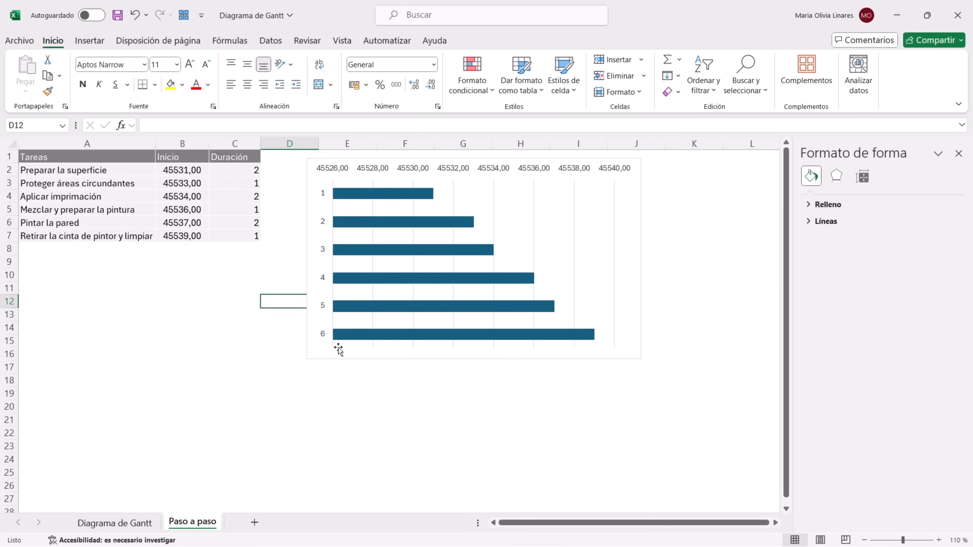
click(60, 240)
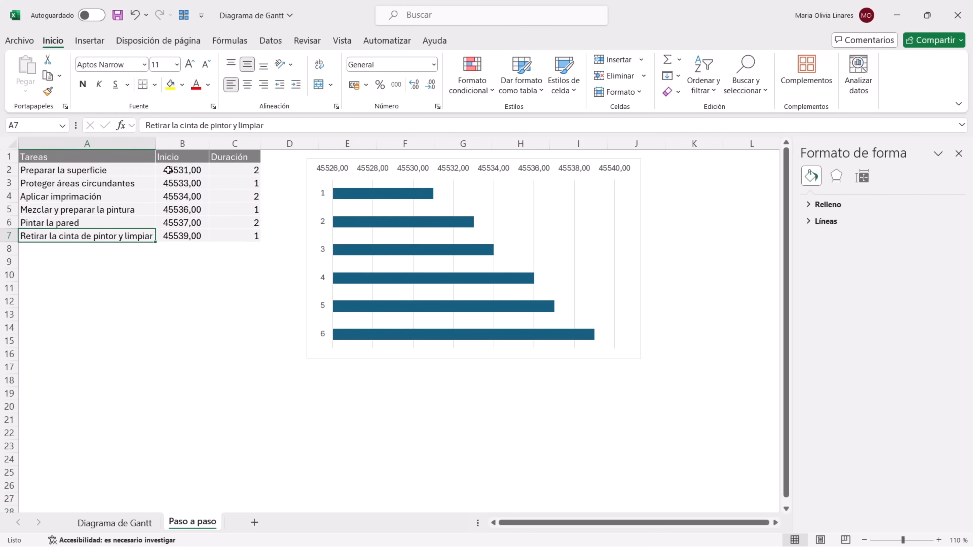
- Format the Inicio values in B2:B7 as Fecha corta and close the shape formatting pane
drag(168, 170, 169, 234)
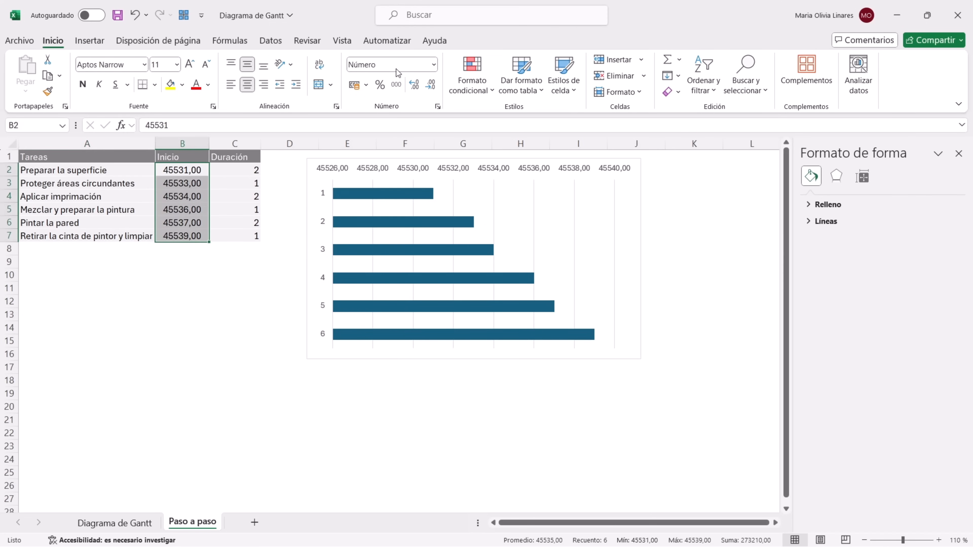
click(434, 65)
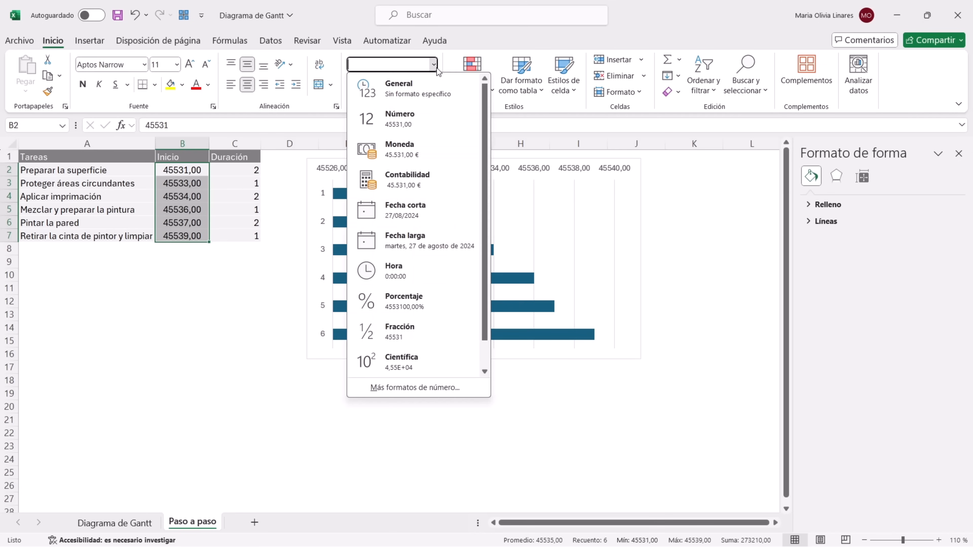
click(394, 213)
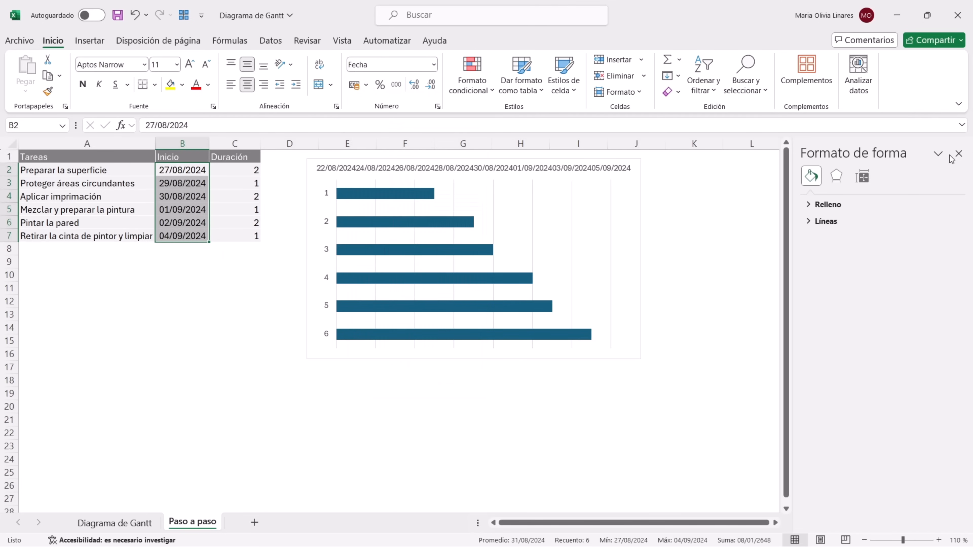
click(958, 153)
click(701, 194)
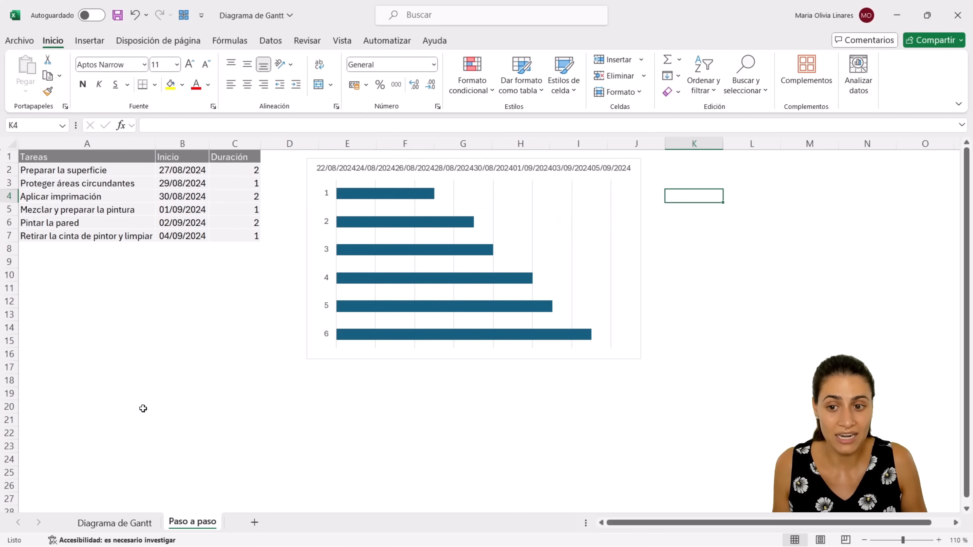
- Look at the finished chart on the Diagrama de Gantt sheet and return to the plot area of the Paso a paso chart
click(122, 521)
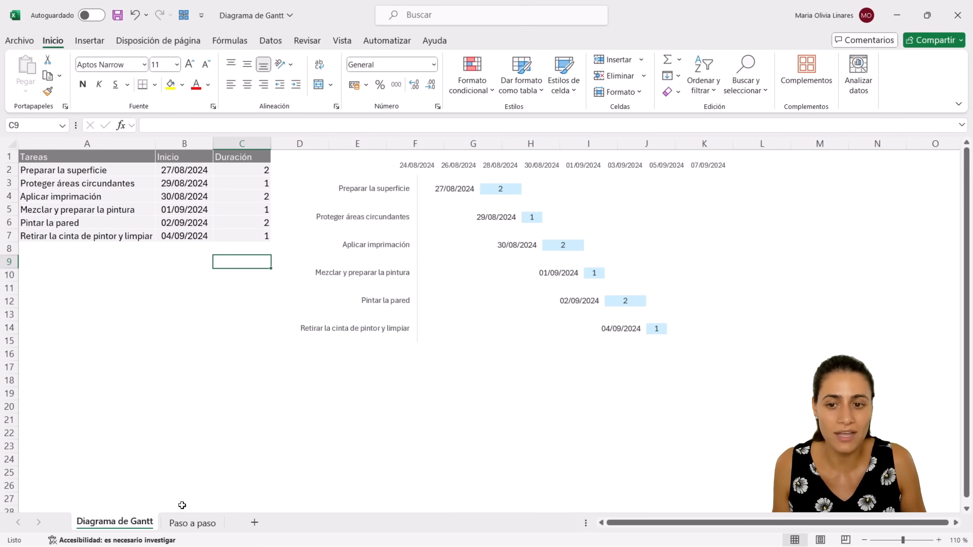
click(192, 523)
click(491, 196)
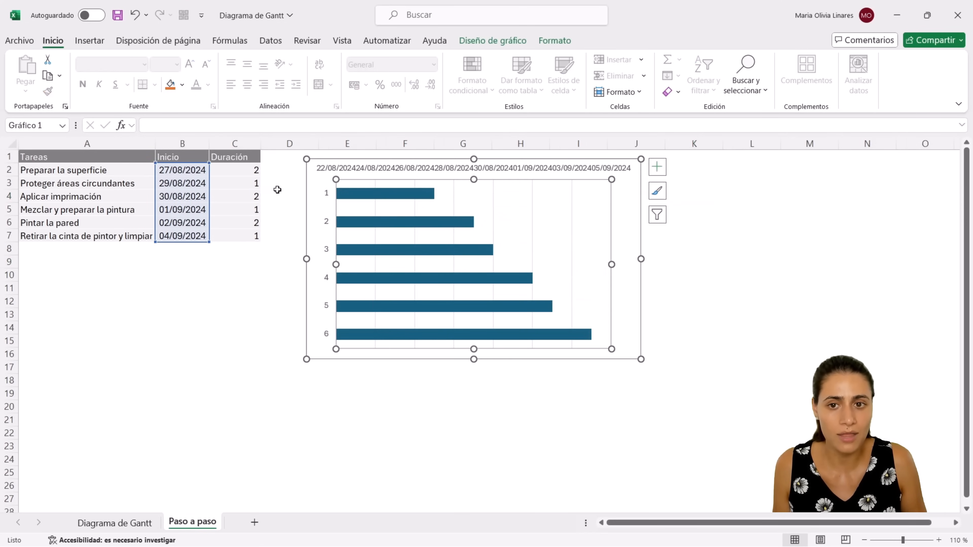
- Add a data series named Duración to the chart, taking its values from C2:C7 of the Paso a paso sheet
right_click(628, 204)
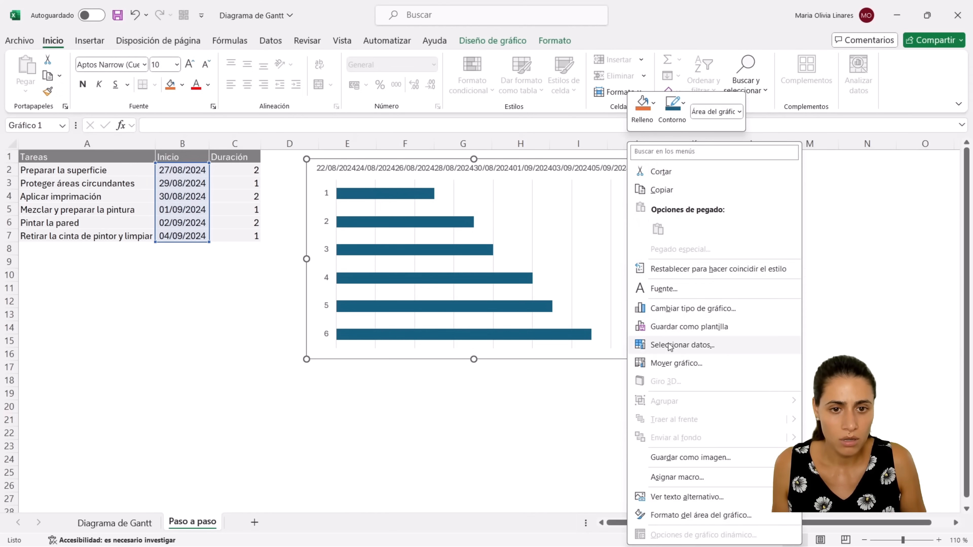
click(682, 345)
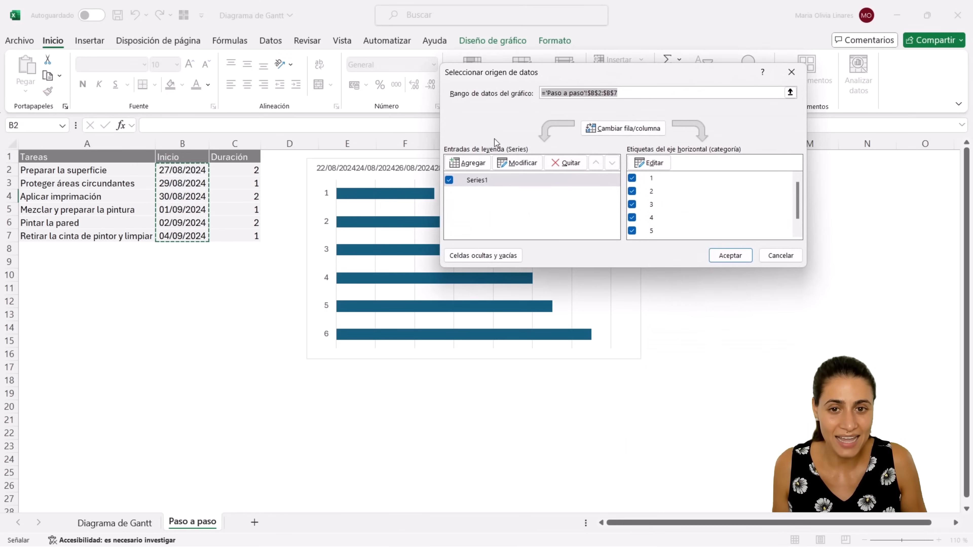
click(467, 165)
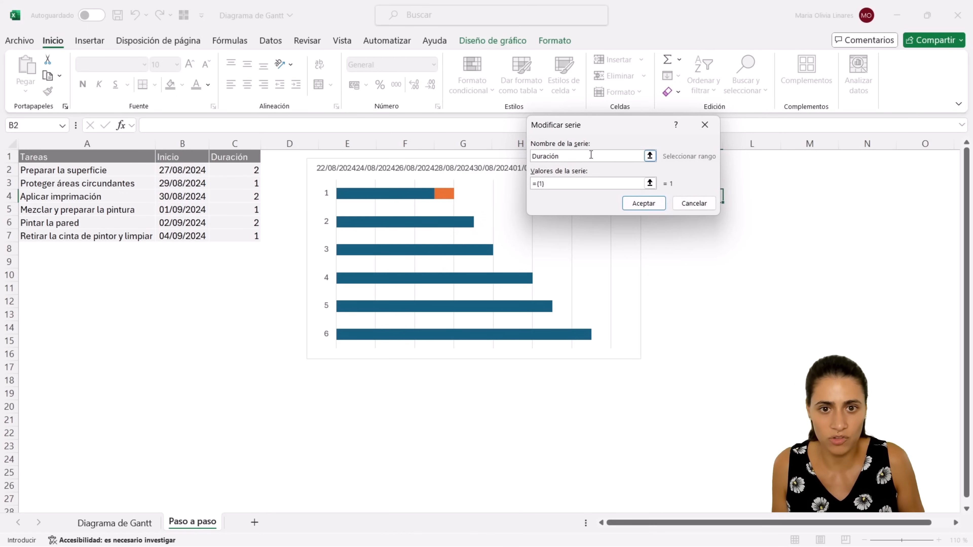
click(559, 183)
drag(559, 182, 527, 184)
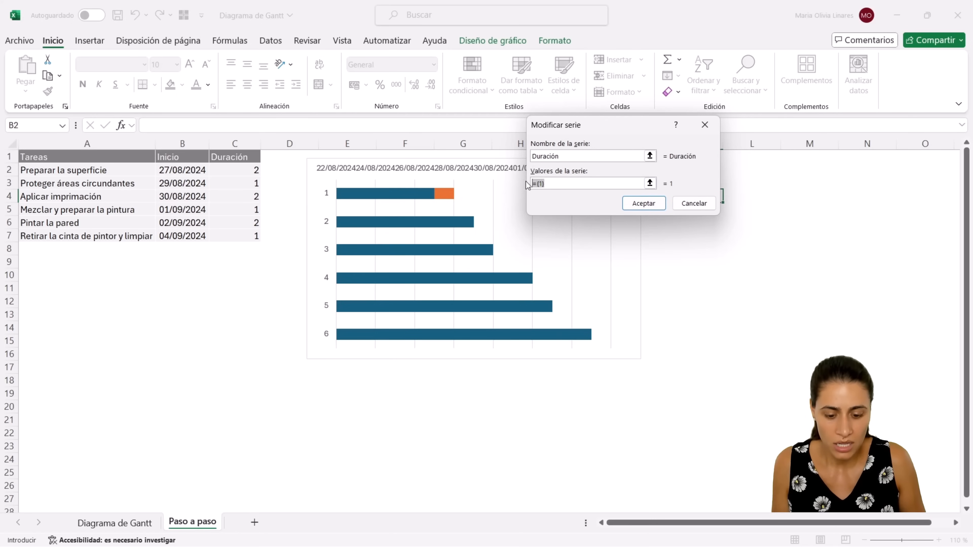
key(BackSpace)
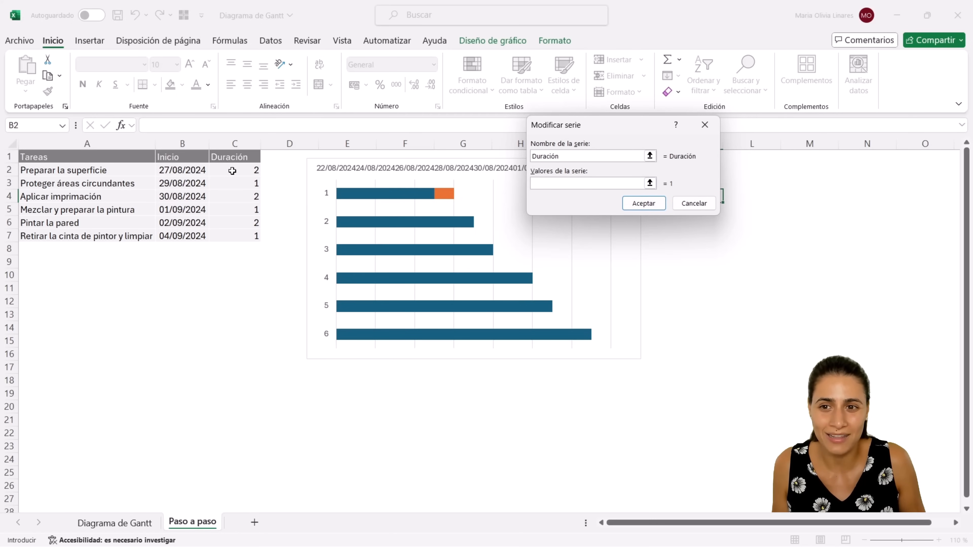
drag(233, 171, 230, 233)
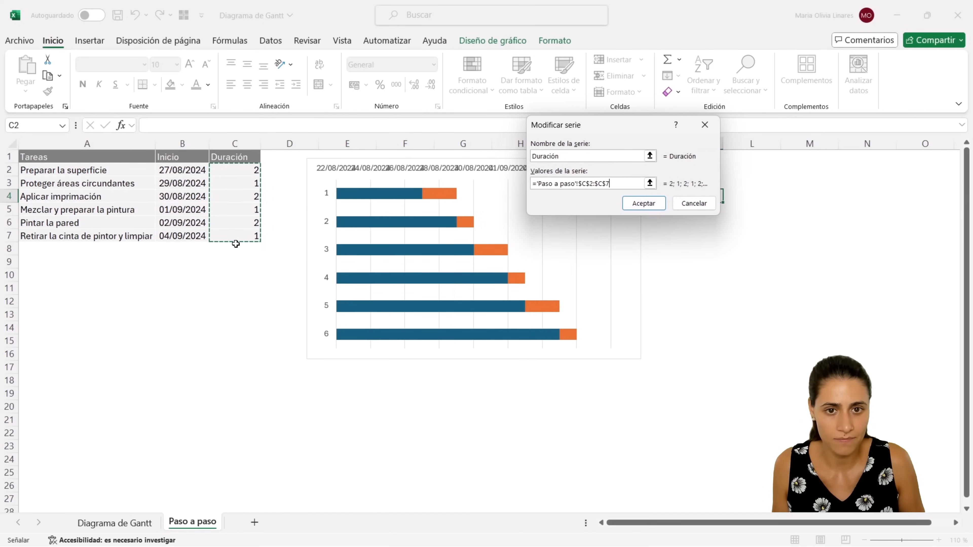
click(642, 204)
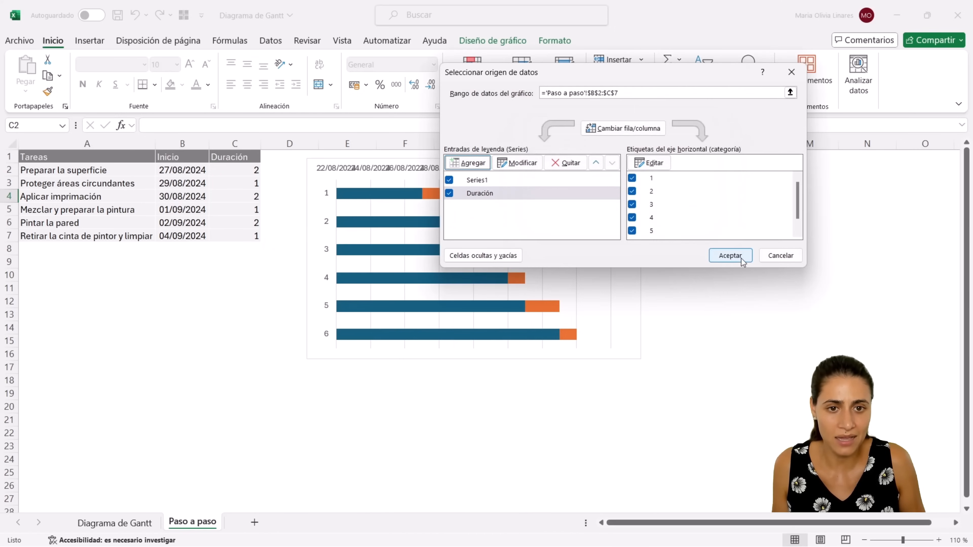
click(730, 256)
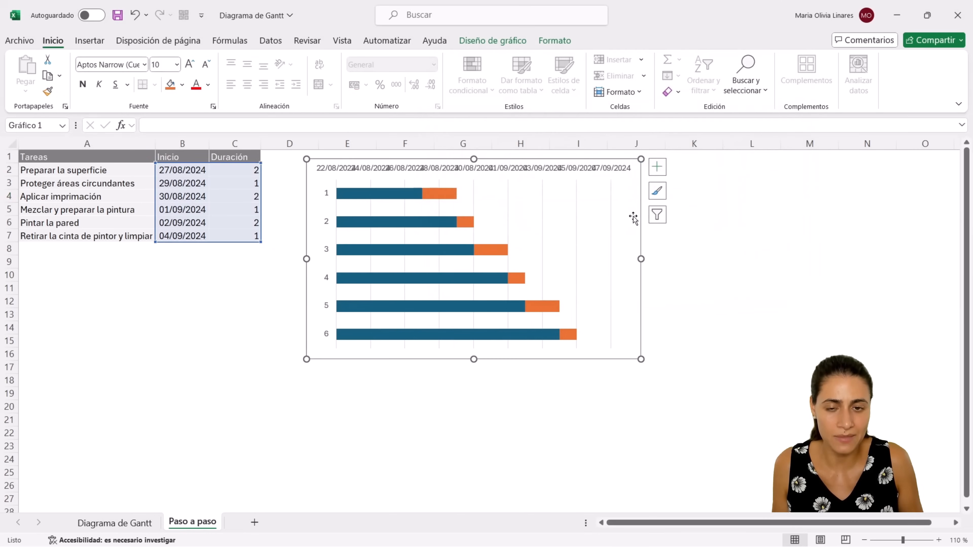
- Remove the fill from the blue start-date bars so that only the orange Duración bars show
click(447, 198)
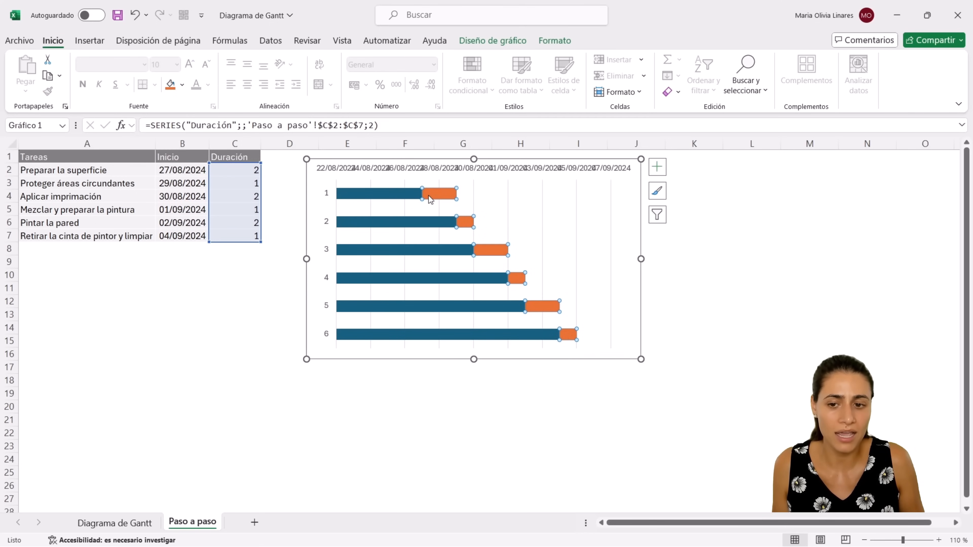
click(369, 219)
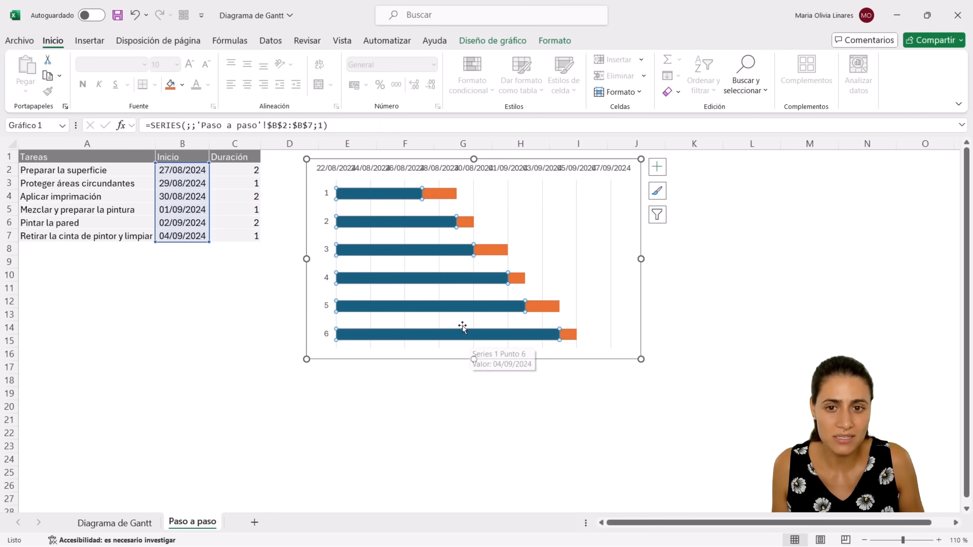
mouse_move(382, 221)
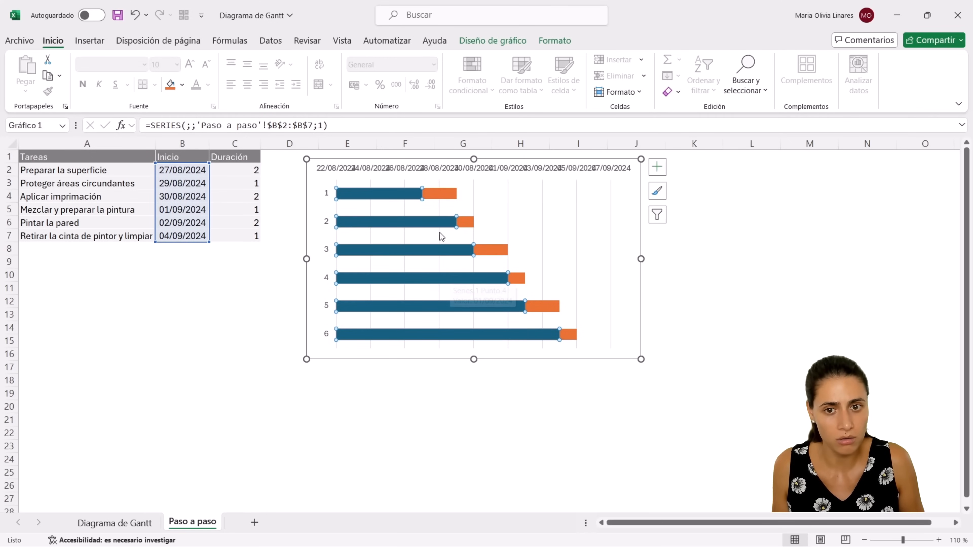
mouse_move(414, 221)
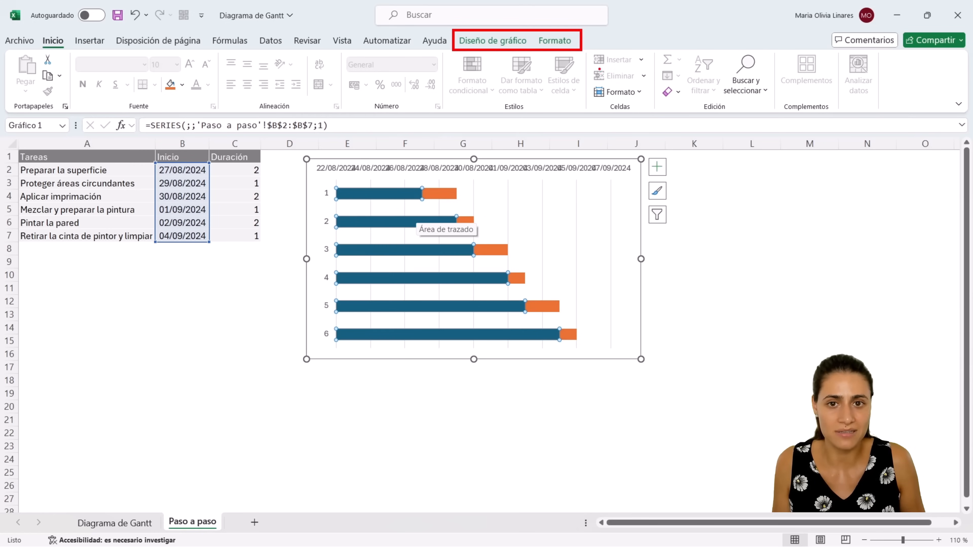
click(571, 43)
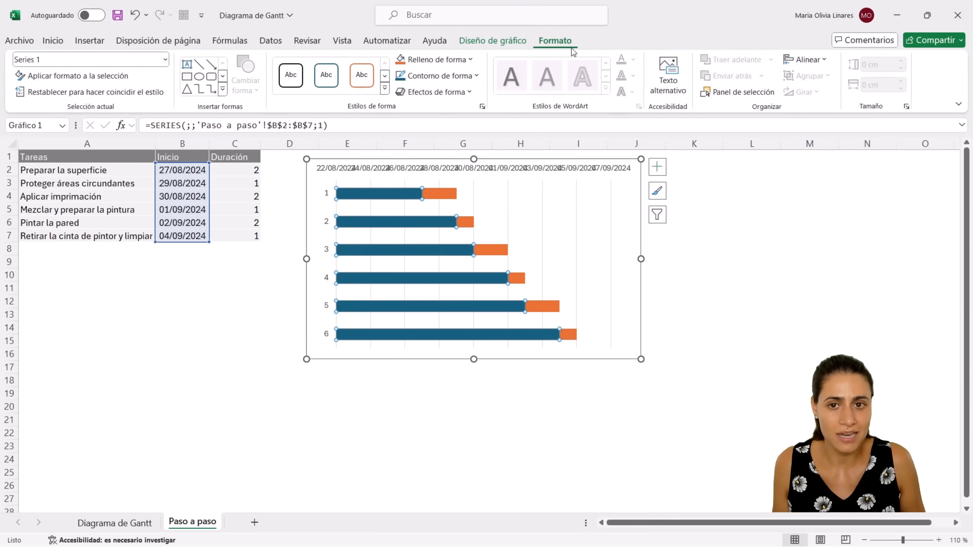
click(444, 59)
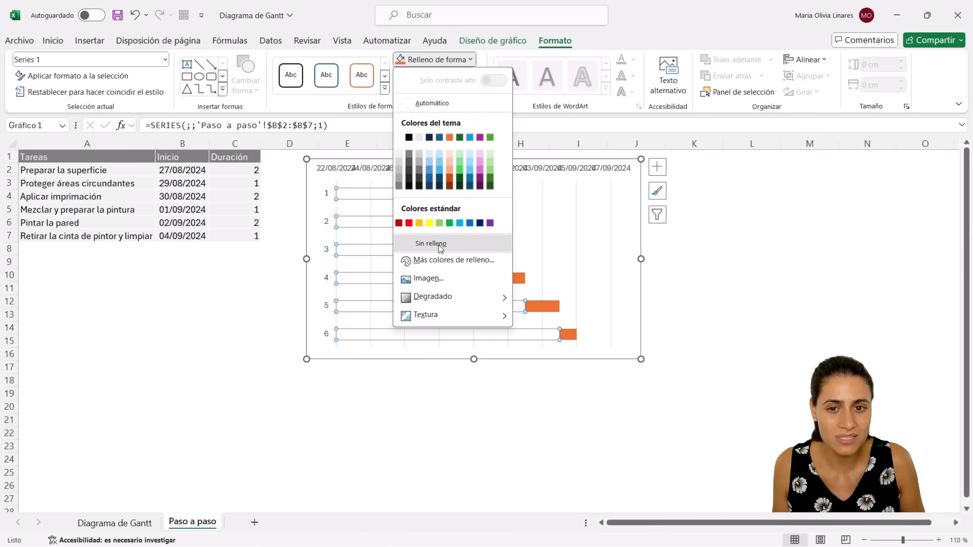
click(431, 244)
click(689, 259)
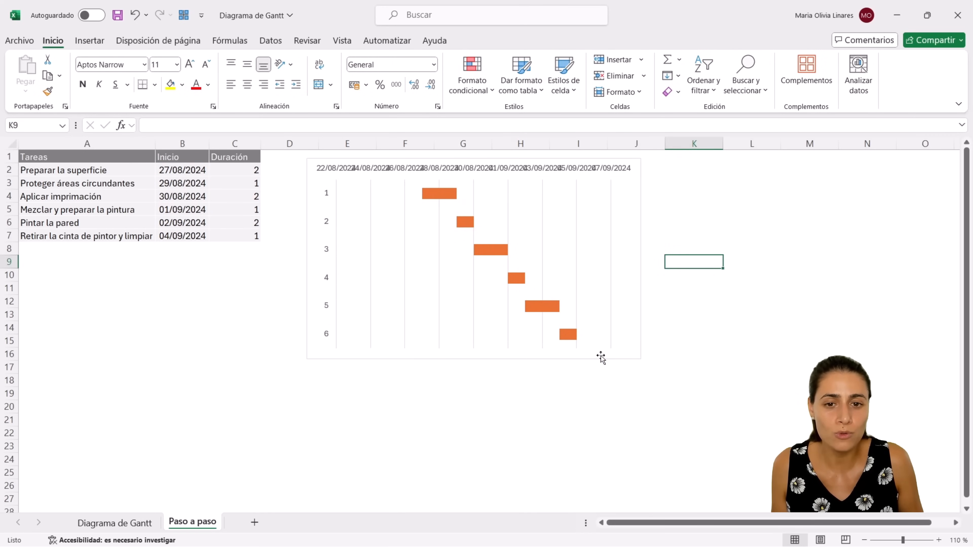
- Compare the task labels of the finished chart on the Diagrama de Gantt sheet with the vertical axis of the Paso a paso chart
click(126, 522)
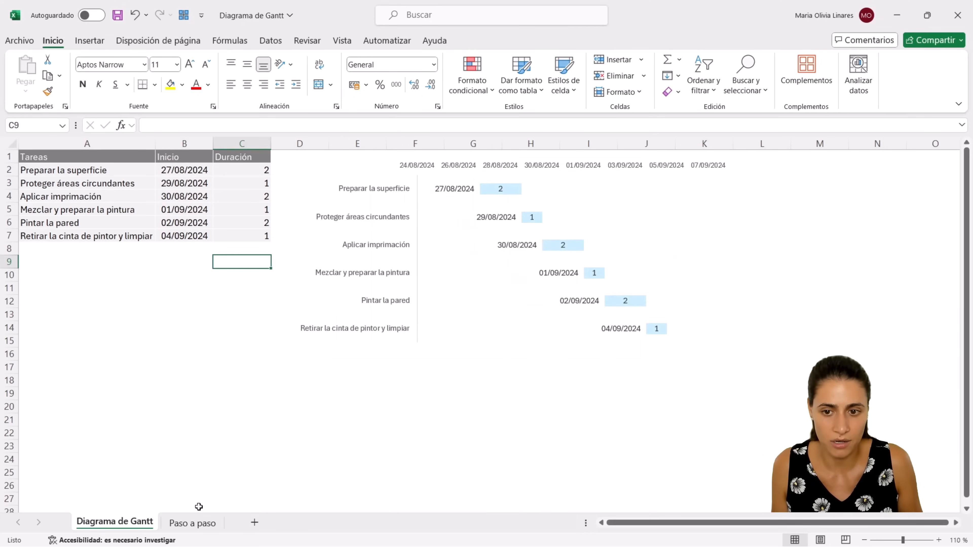
click(196, 523)
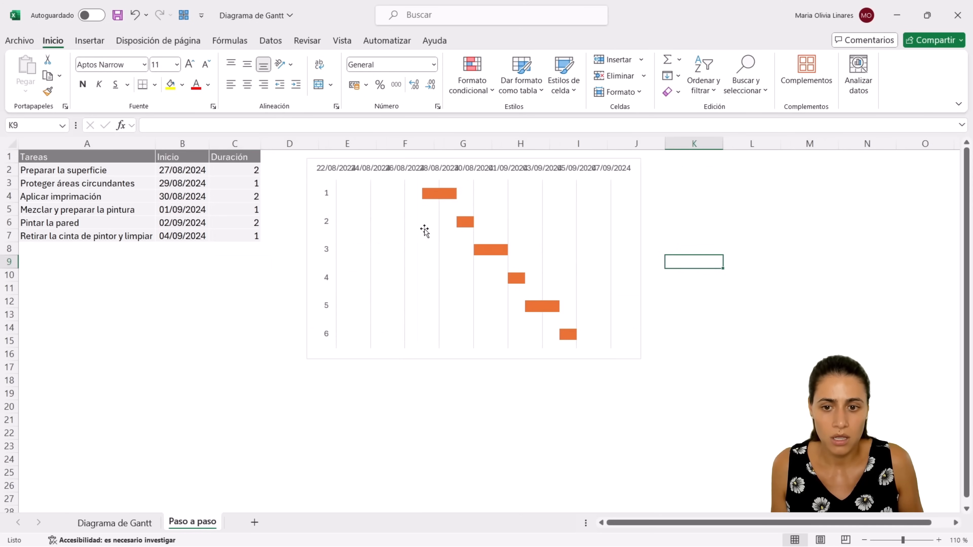
click(323, 195)
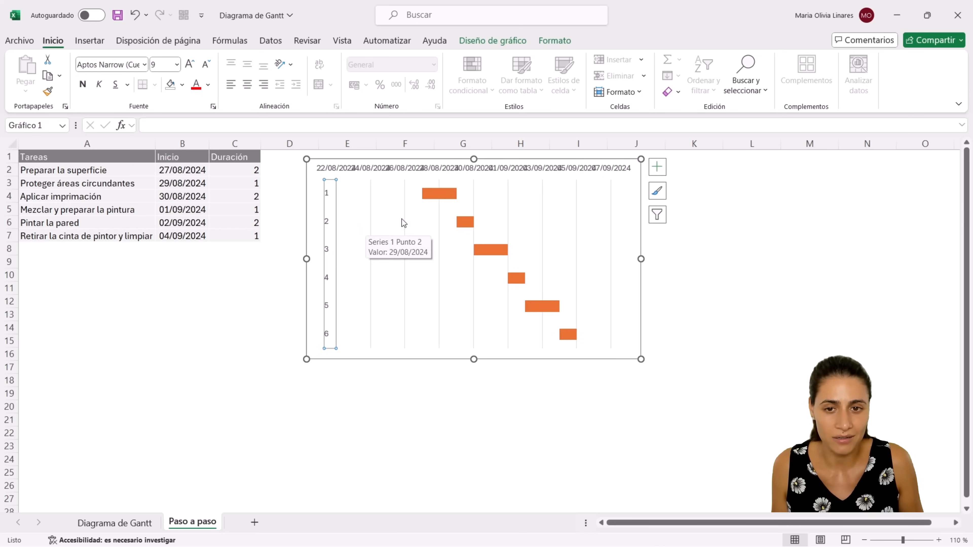
- Set the chart's category axis labels to the task names in A2:A7 and select the vertical axis
right_click(381, 211)
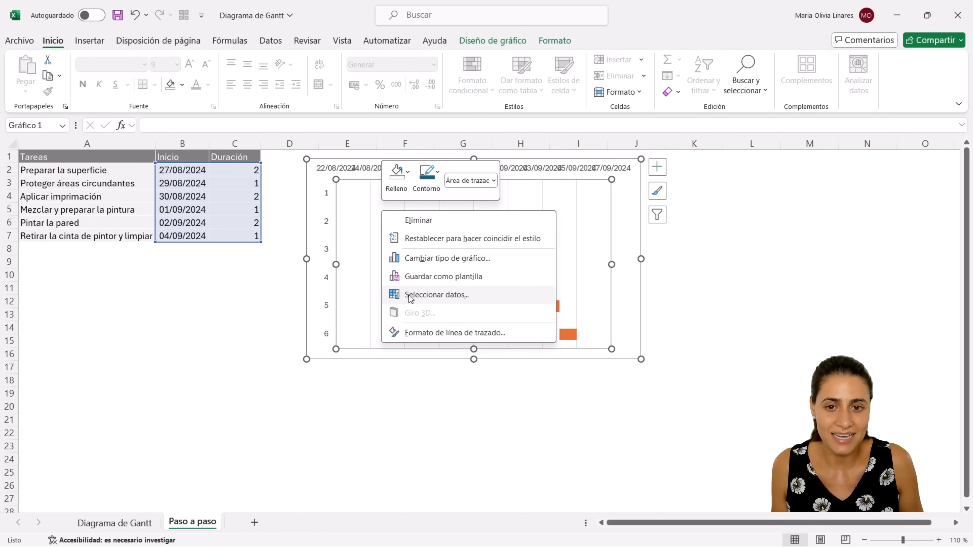
click(486, 294)
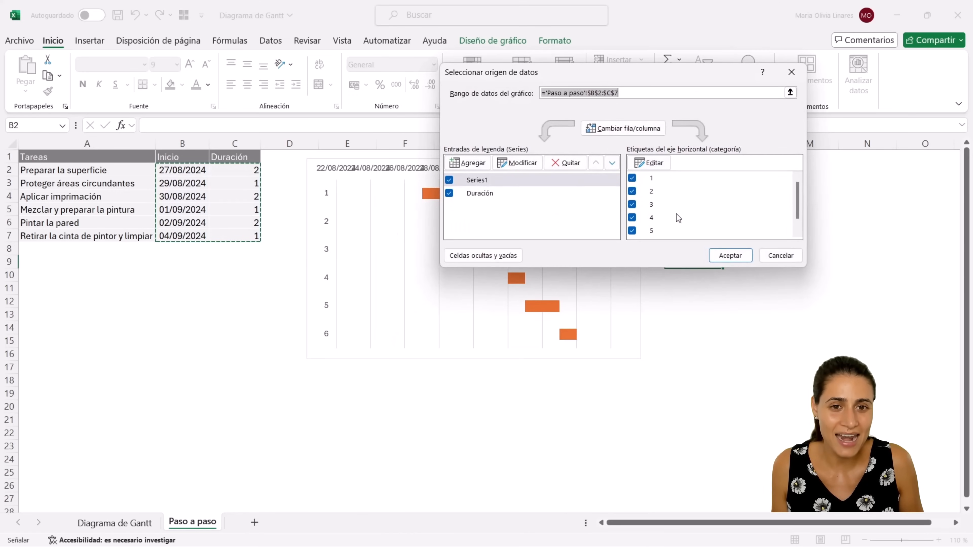
click(652, 163)
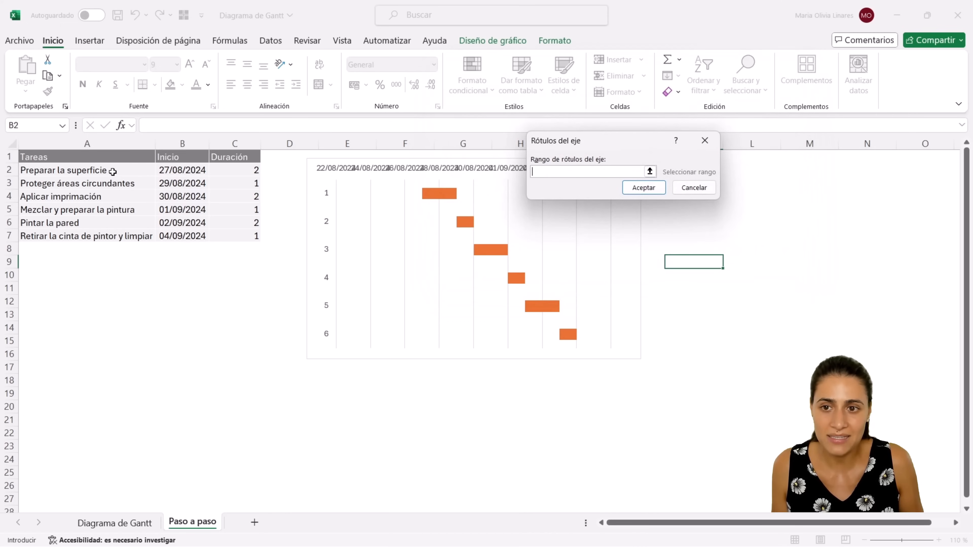
drag(113, 169, 101, 234)
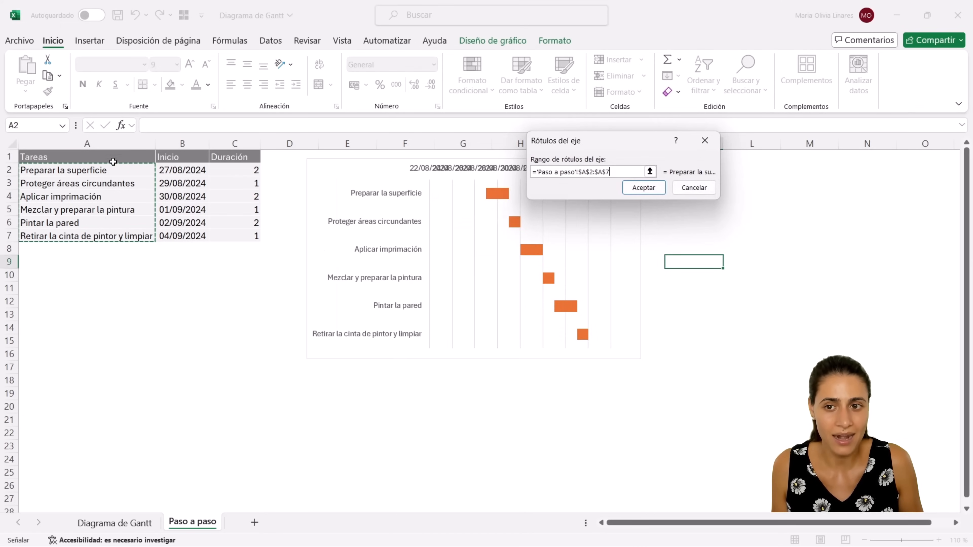
click(644, 187)
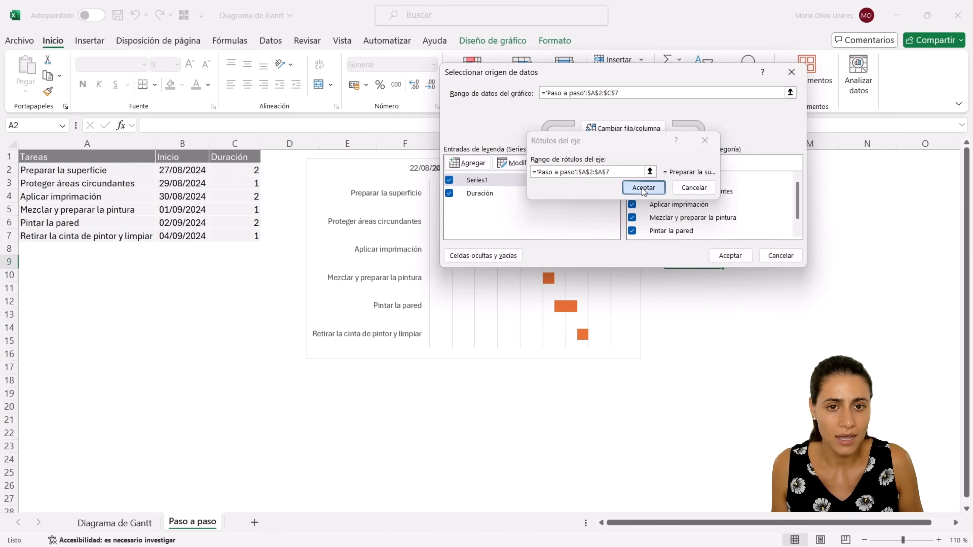
click(735, 255)
click(348, 196)
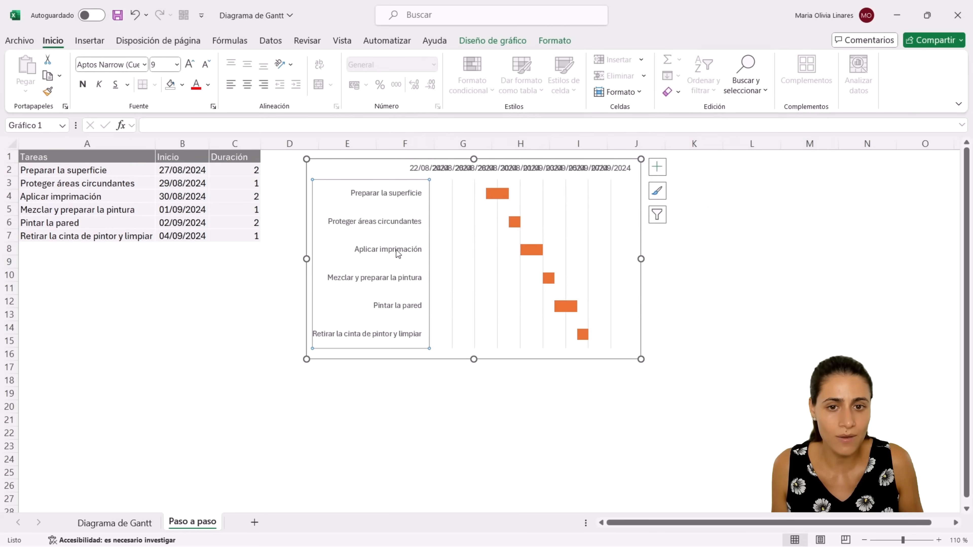
- Widen the chart to the end of column K and delete its vertical gridlines
drag(643, 258, 723, 259)
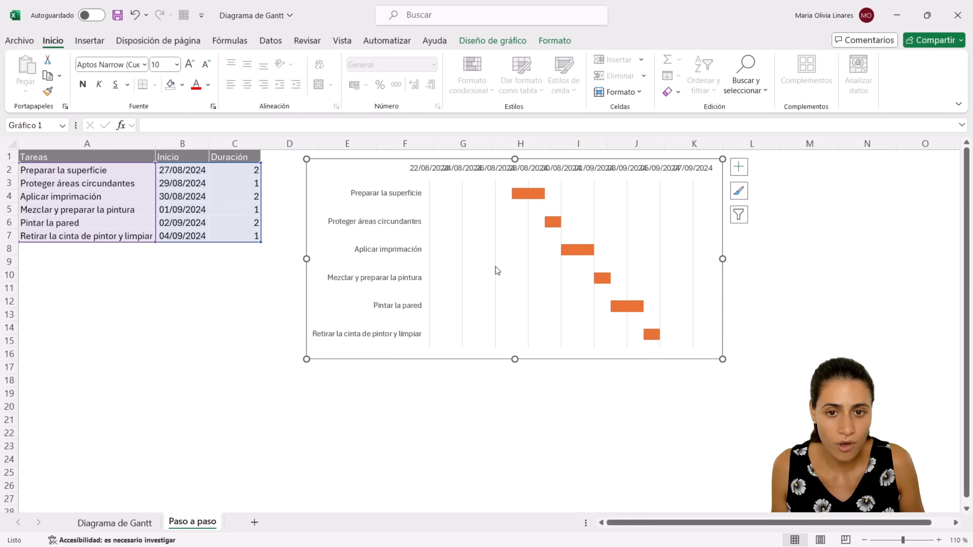
click(497, 277)
click(659, 218)
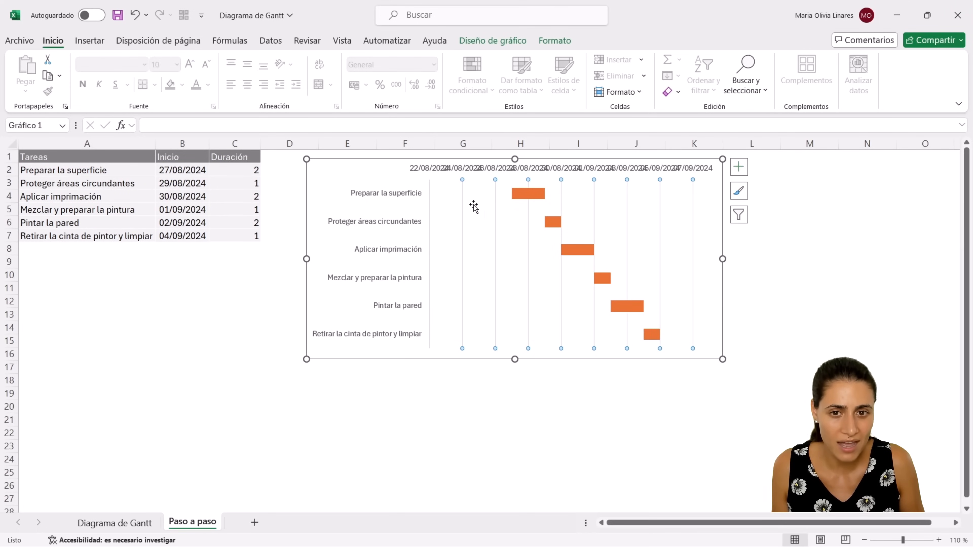
click(657, 225)
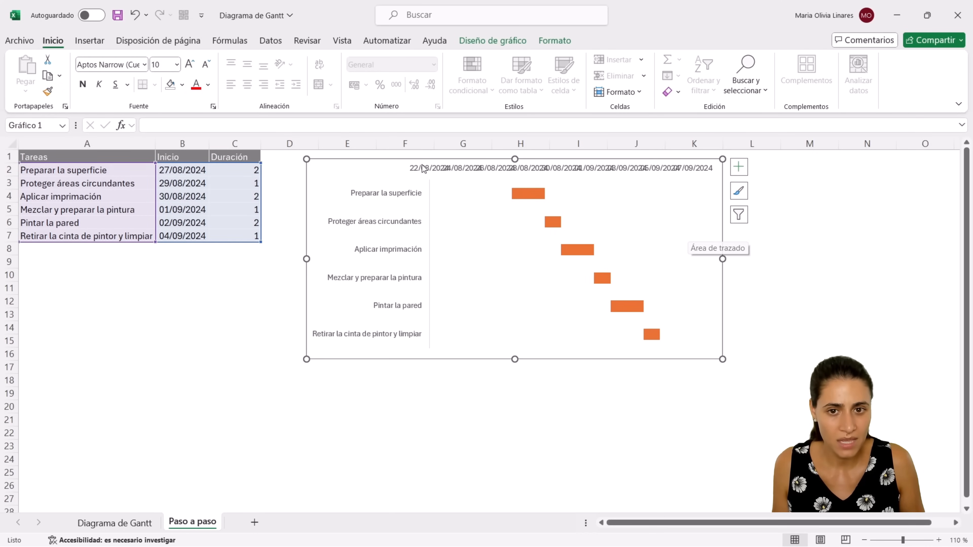
- Set the minimum bound of the chart's horizontal date axis to 24/08/2024
click(443, 171)
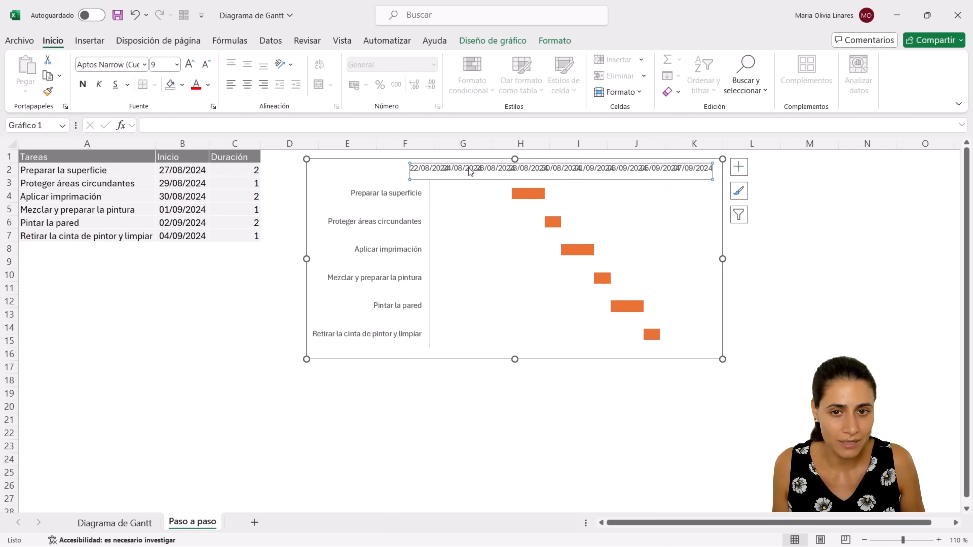
right_click(455, 173)
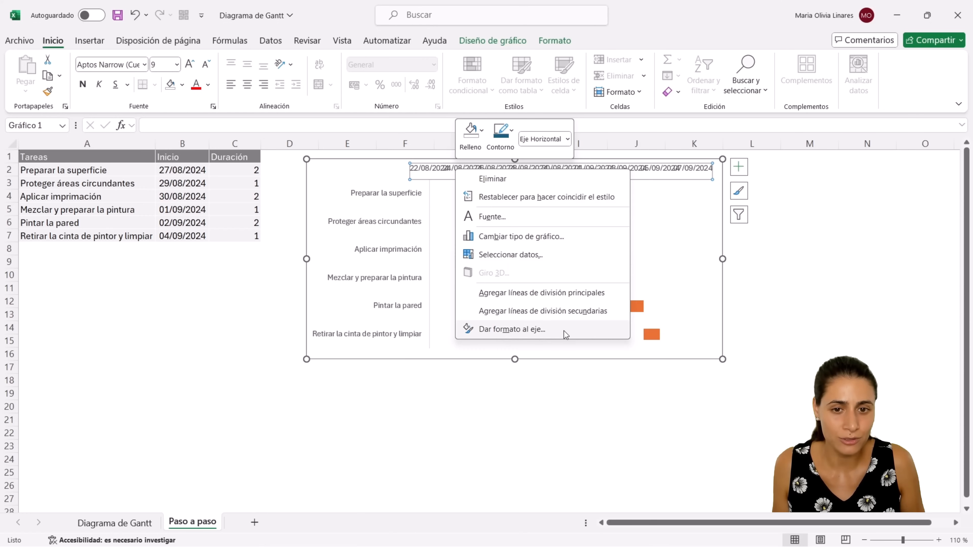
click(542, 337)
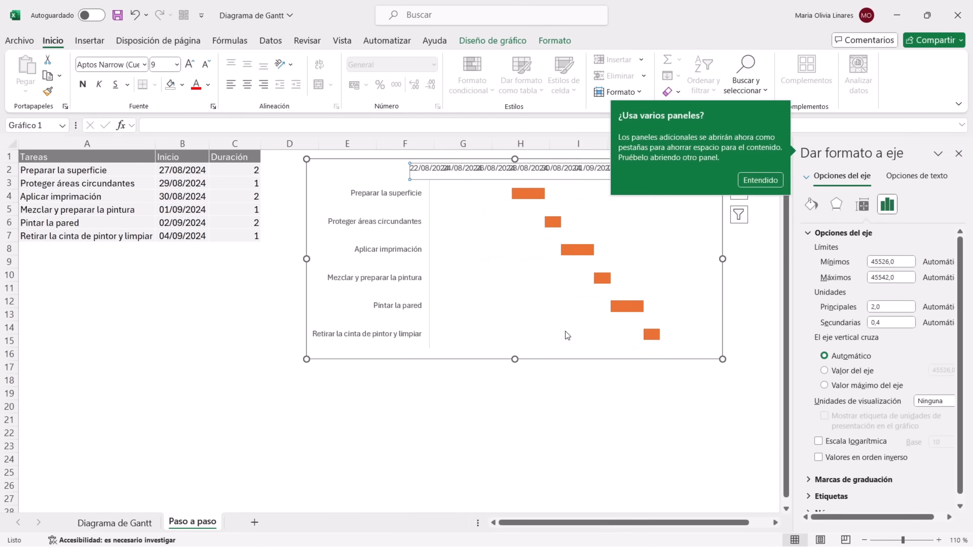
click(888, 262)
click(900, 279)
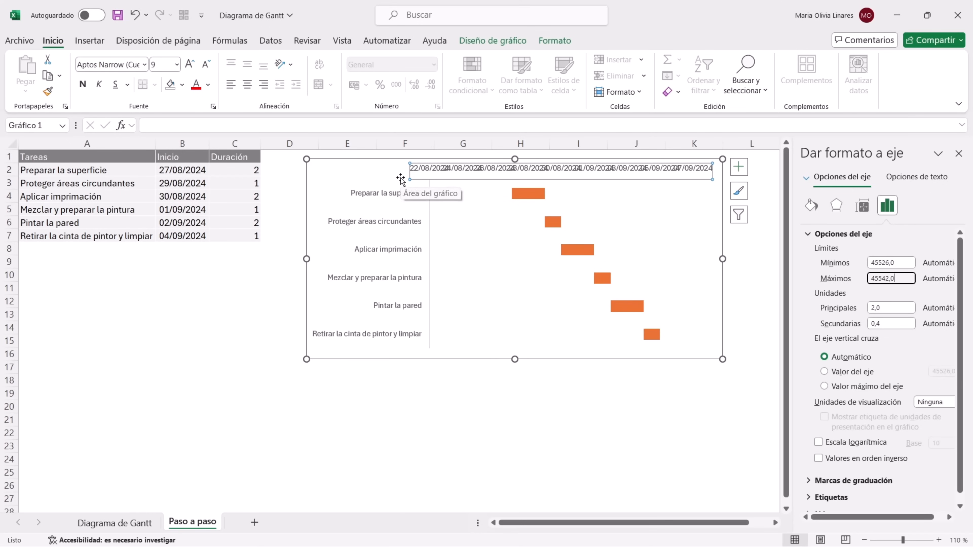
click(899, 264)
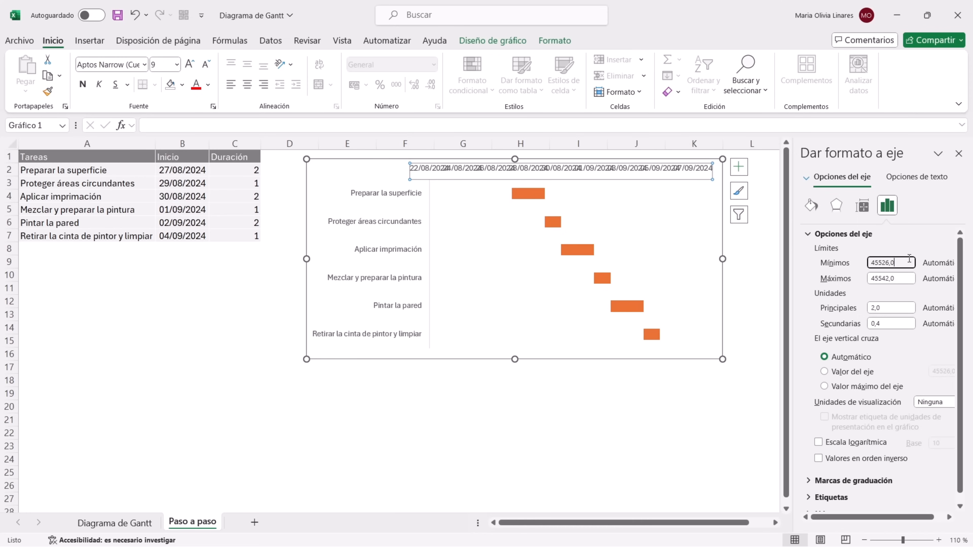
drag(909, 261, 873, 264)
text(24/0)
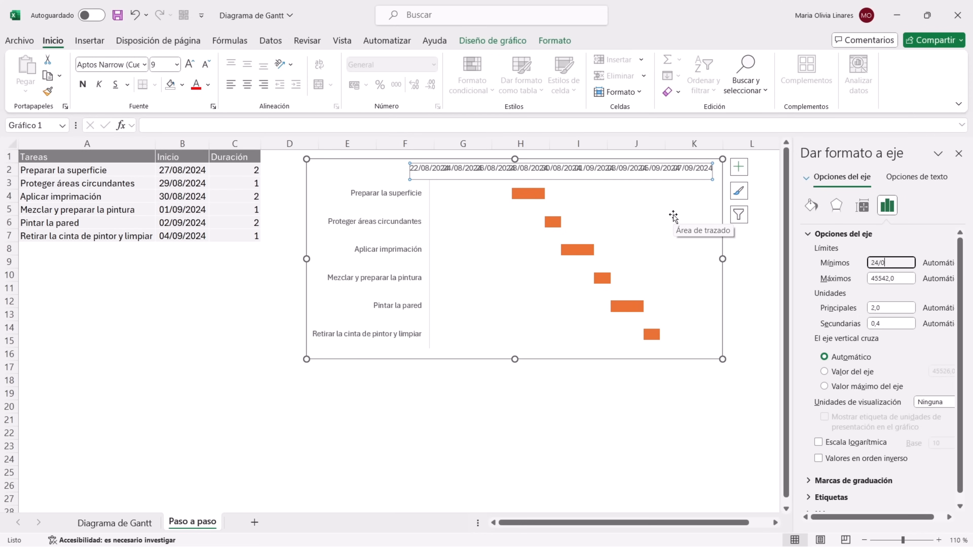
text(8/2024)
key(Return)
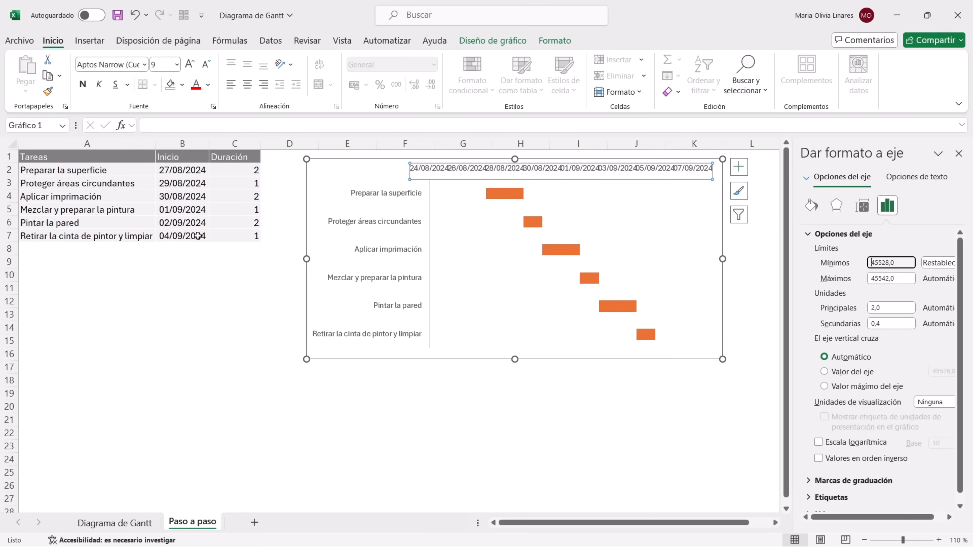
- Set the maximum bound of the date axis to 07/09/2024
click(905, 278)
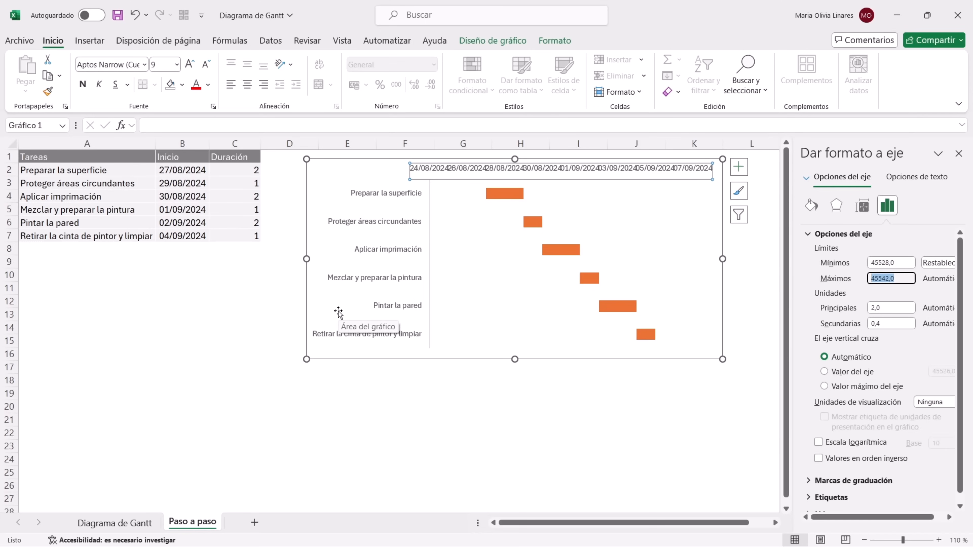
key(BackSpace)
text(07/09&)
key(BackSpace)
text(/2024)
key(Return)
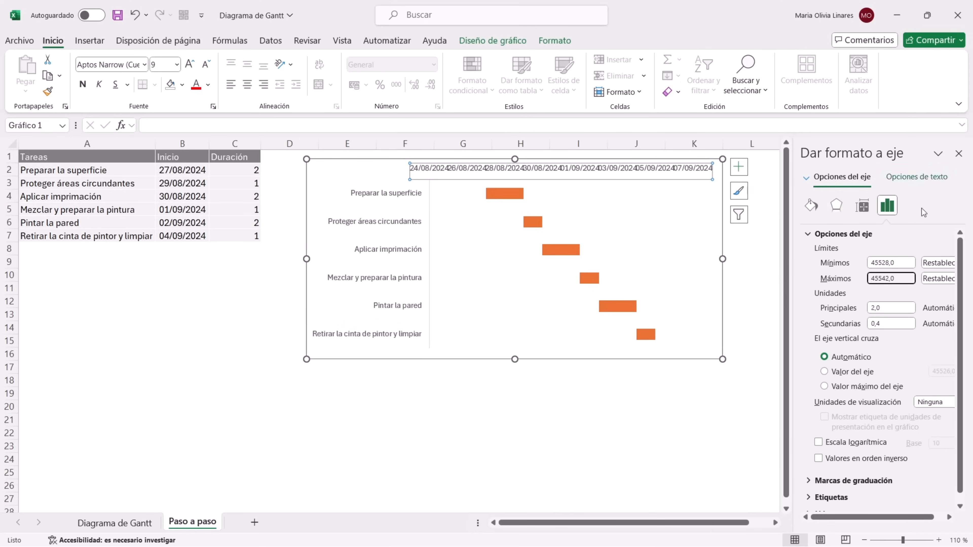
- Widen the chart into column O to space out the overlapping date labels
click(897, 306)
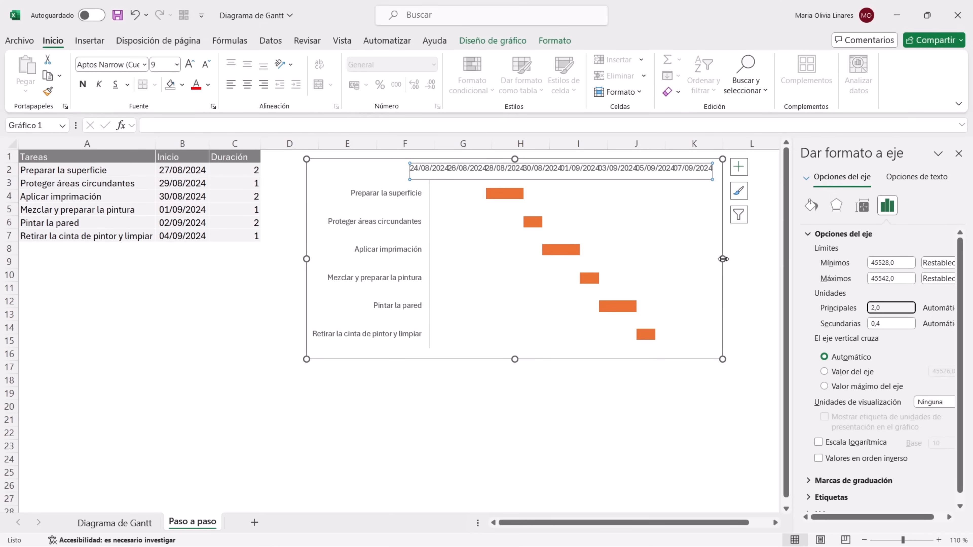
drag(723, 259, 768, 259)
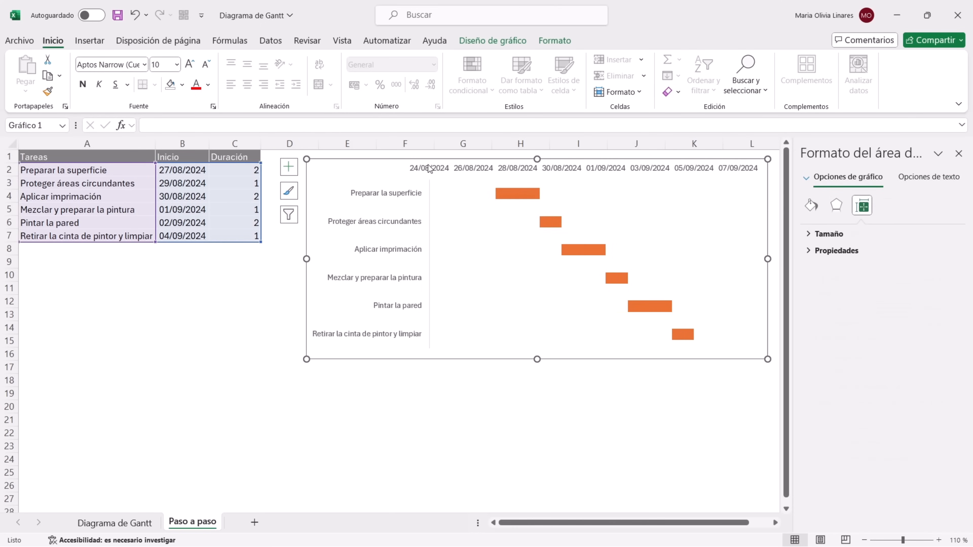
click(418, 171)
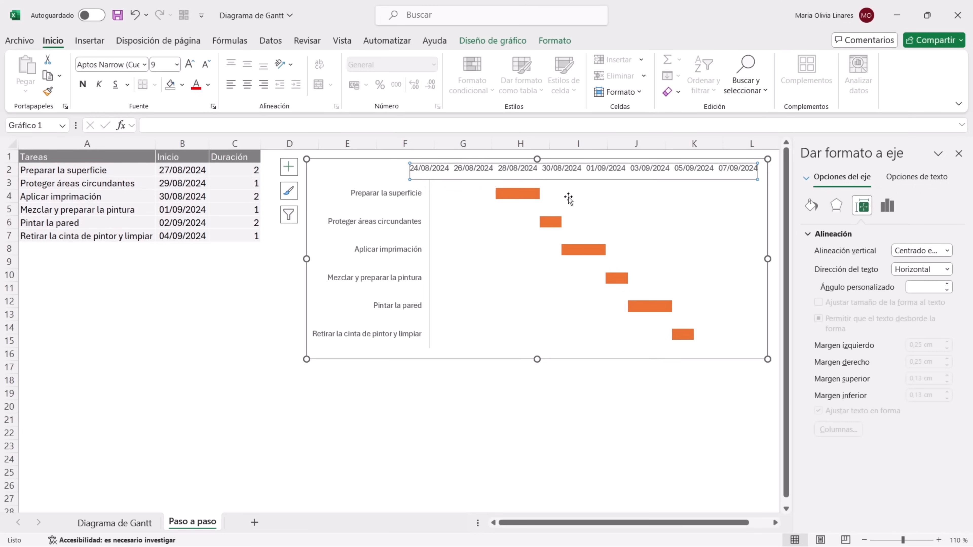
drag(768, 259, 778, 260)
- Try a major unit of 3 on the horizontal date axis
right_click(482, 170)
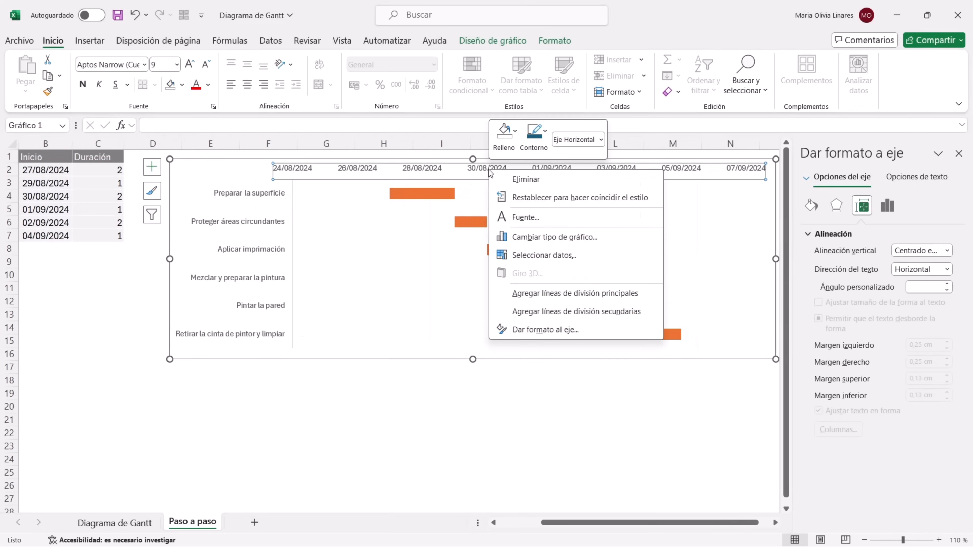
click(569, 330)
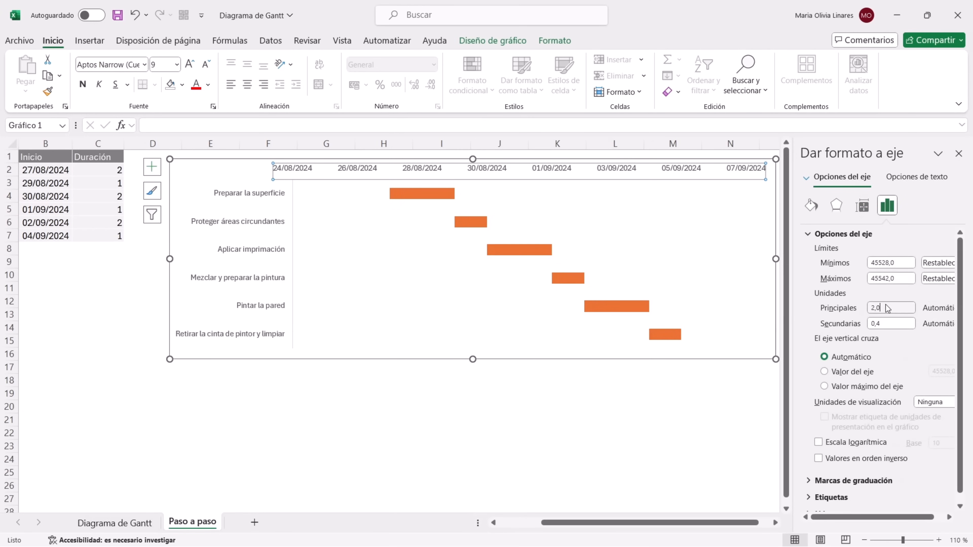
click(888, 308)
drag(896, 308, 862, 306)
text(3)
click(893, 323)
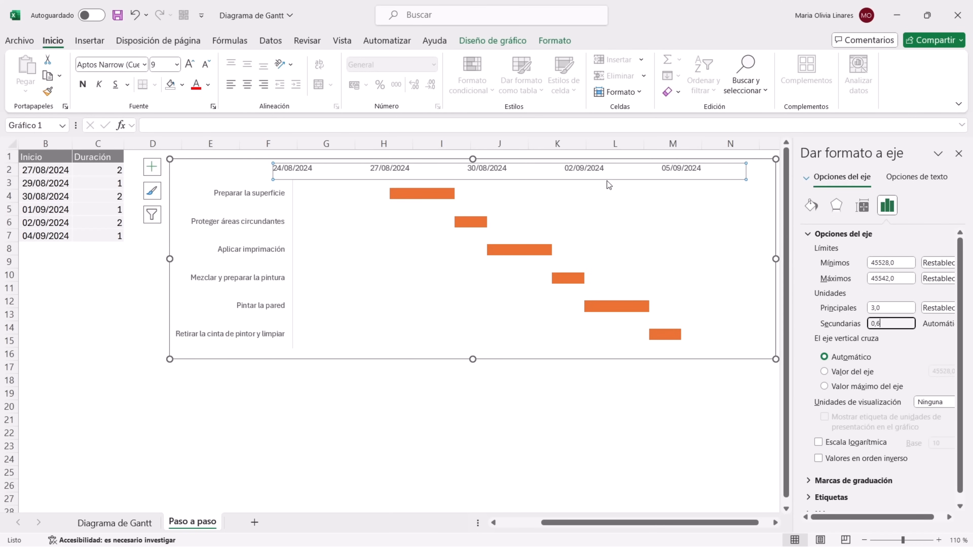
- Set the major unit of the date axis to 2
mouse_move(456, 224)
click(888, 308)
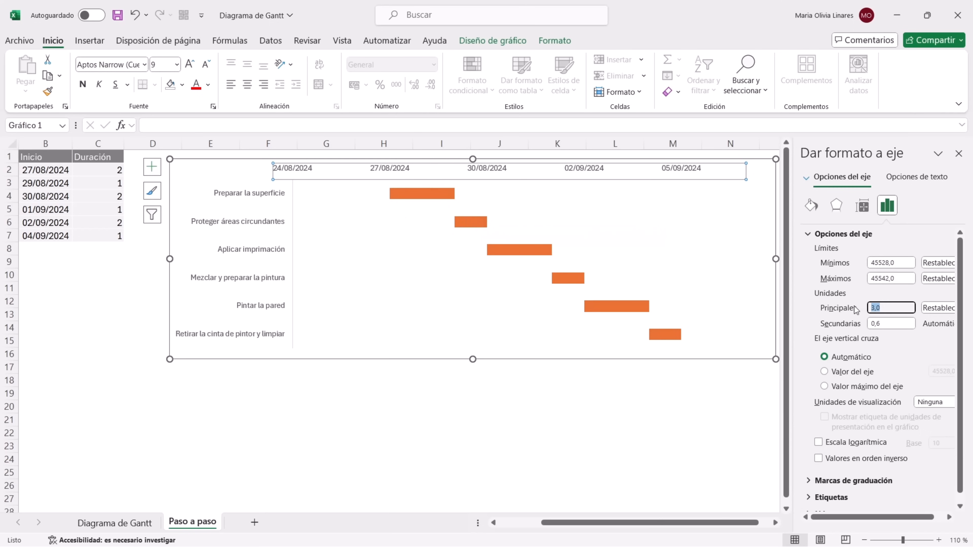
text(2)
click(895, 325)
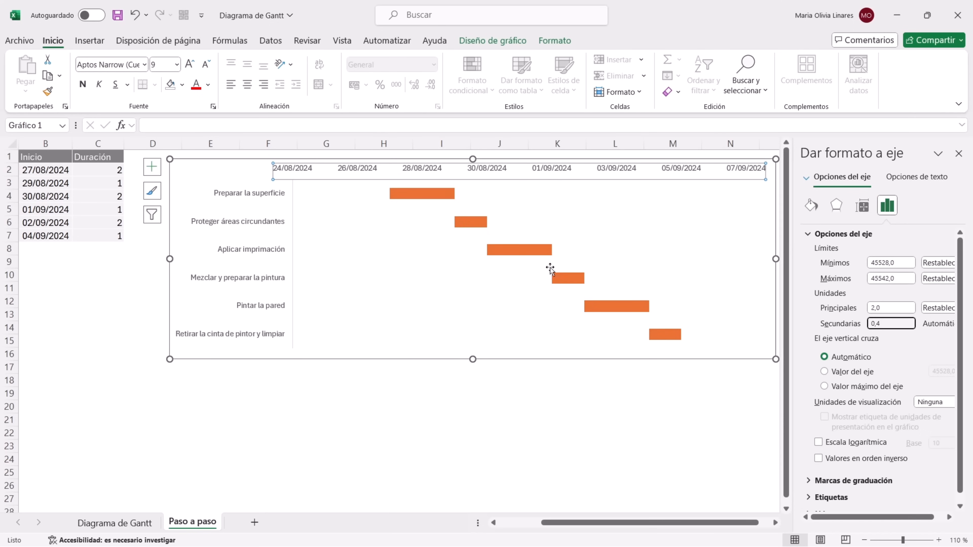
- Close the axis formatting options and narrow the chart so that its right edge falls in column N
mouse_move(549, 283)
mouse_move(461, 228)
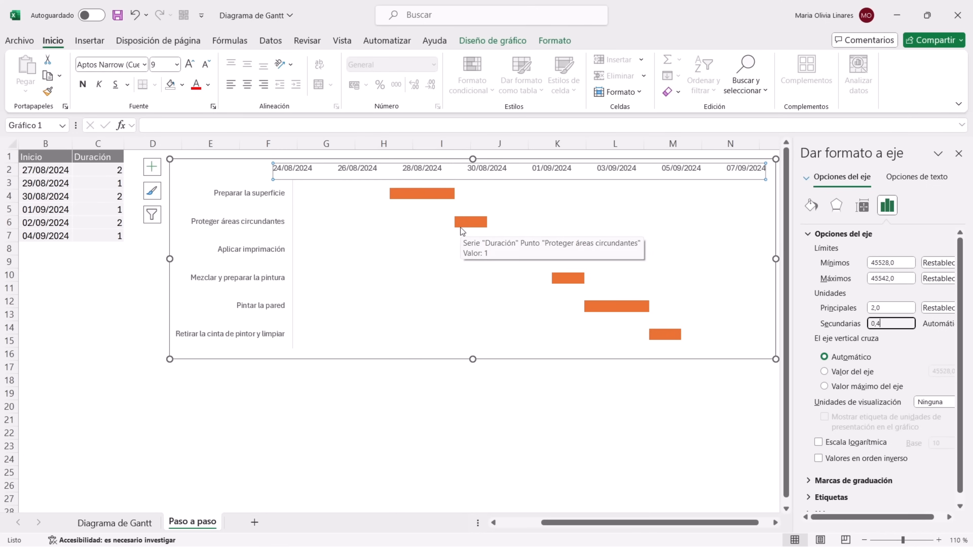
click(959, 153)
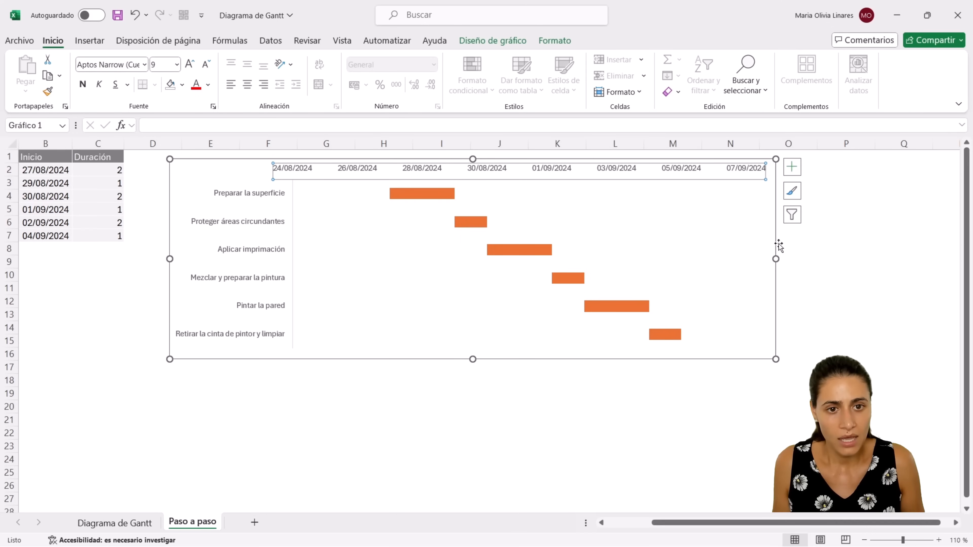
drag(774, 258, 722, 249)
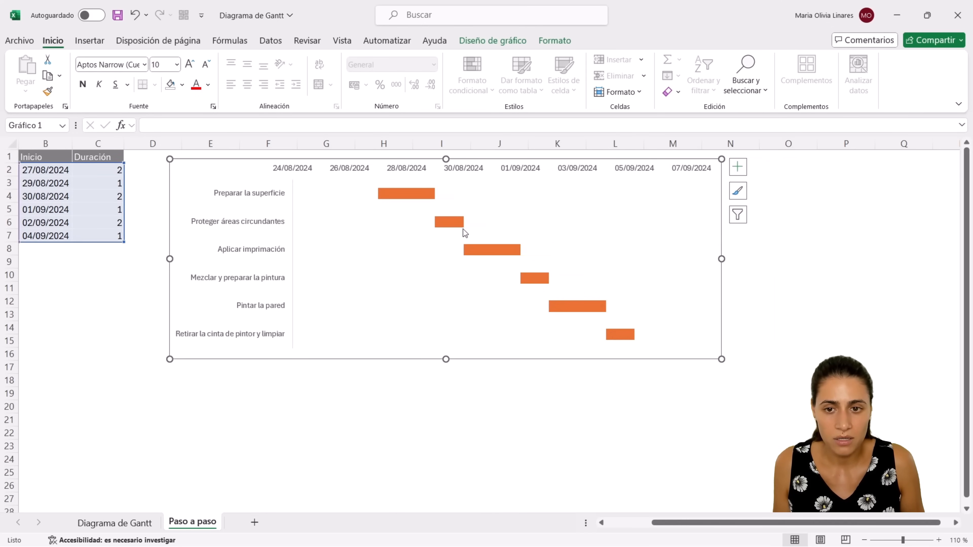
click(482, 401)
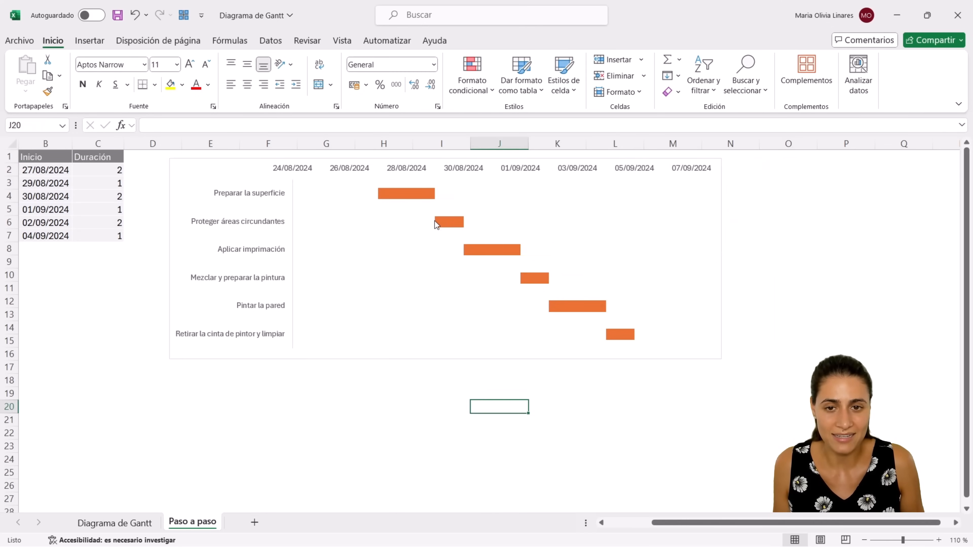
- Add data labels to the orange Duración bars of the chart
click(422, 193)
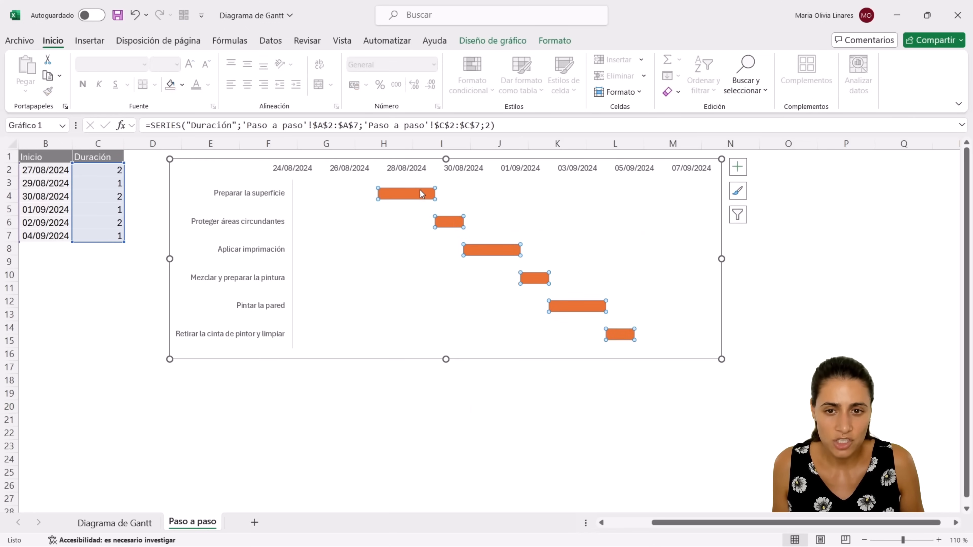
mouse_move(409, 192)
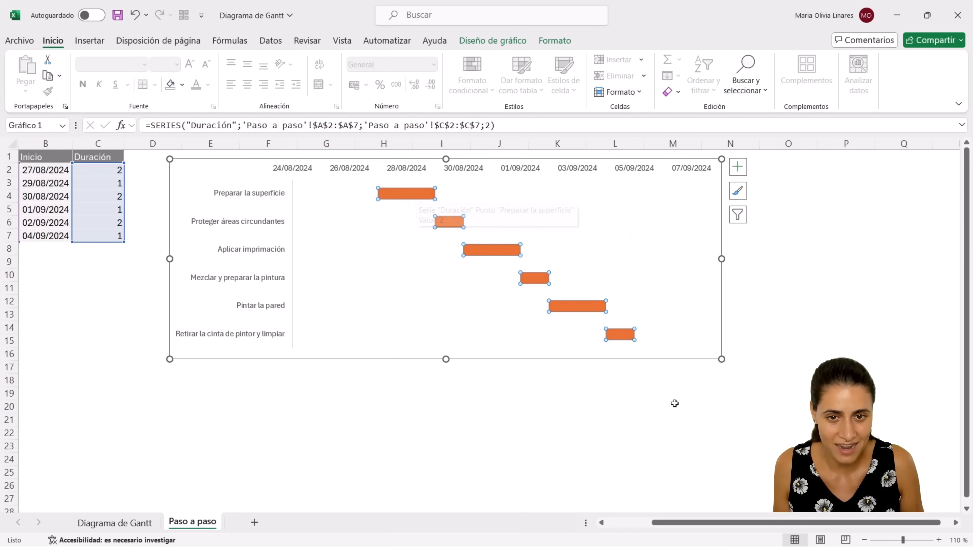
click(739, 170)
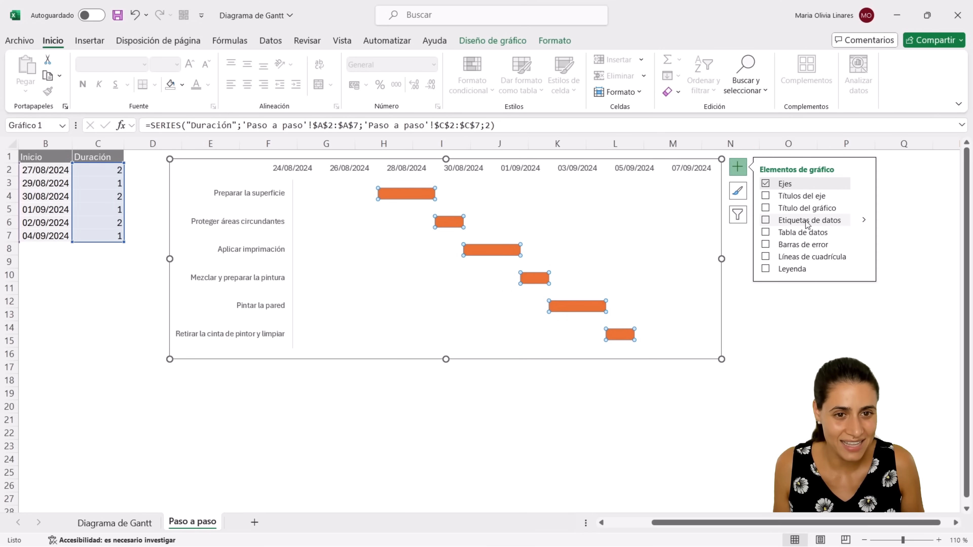
click(765, 220)
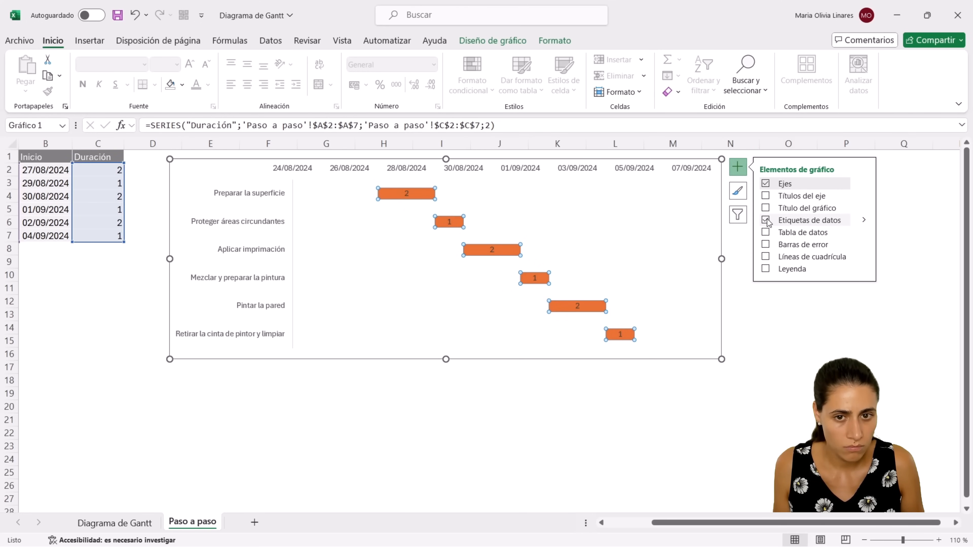
click(740, 339)
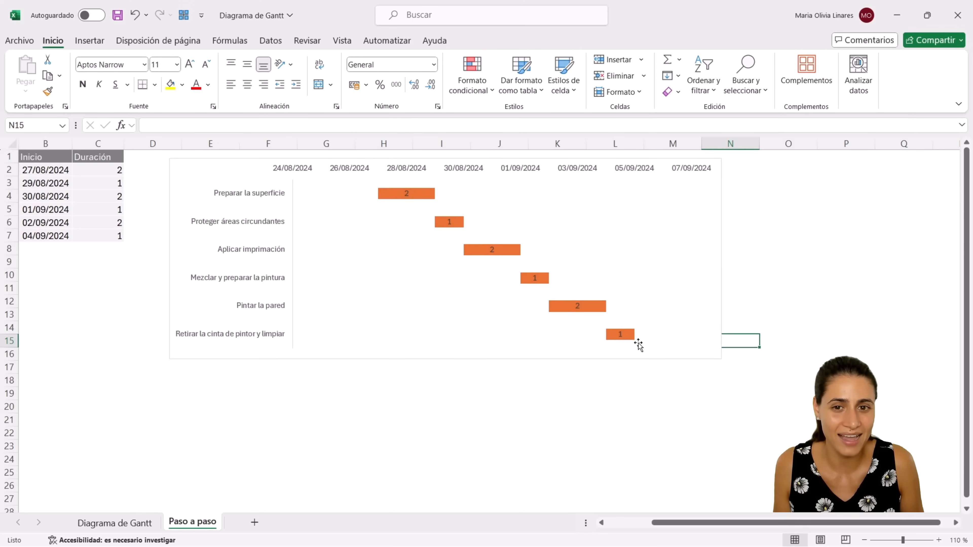
- Make the data labels on the Duración bars bold at font size 9
click(406, 194)
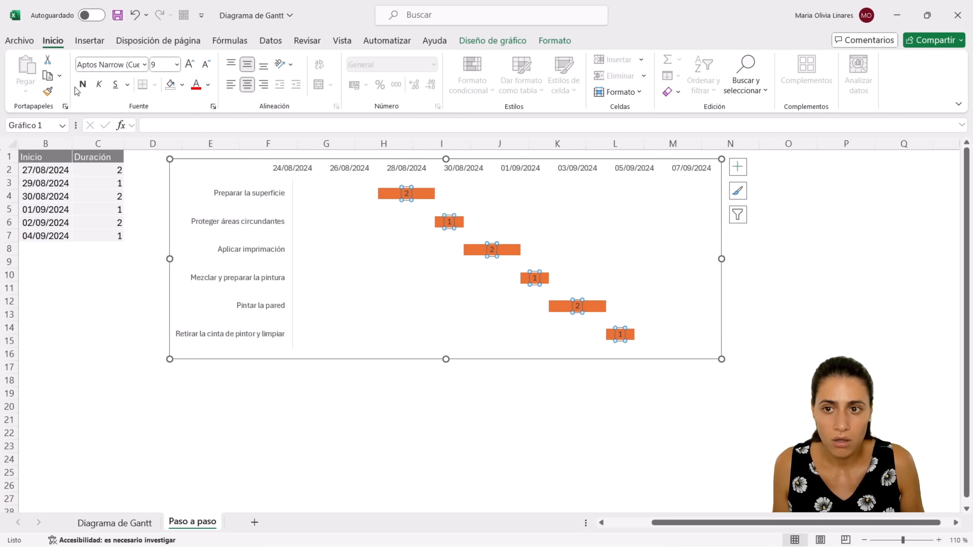
click(82, 84)
click(189, 64)
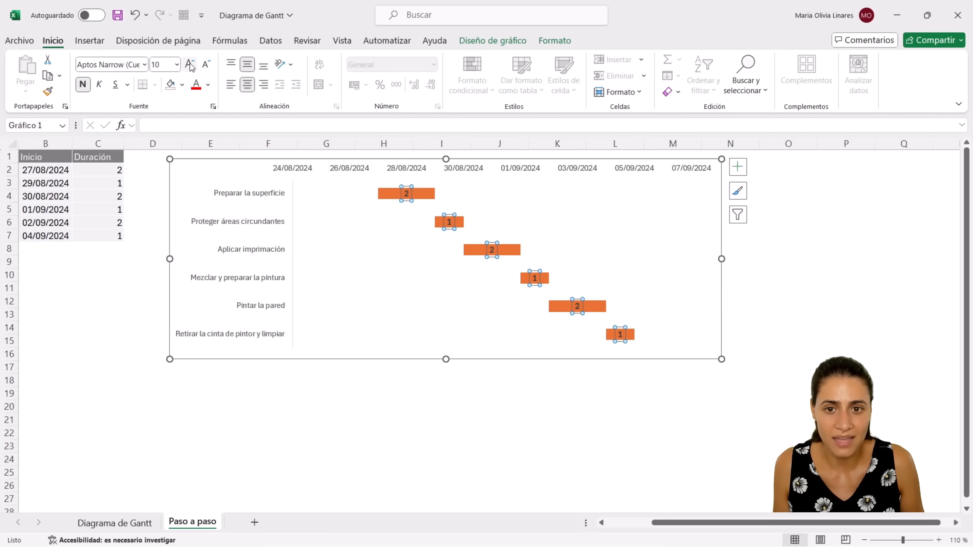
click(206, 64)
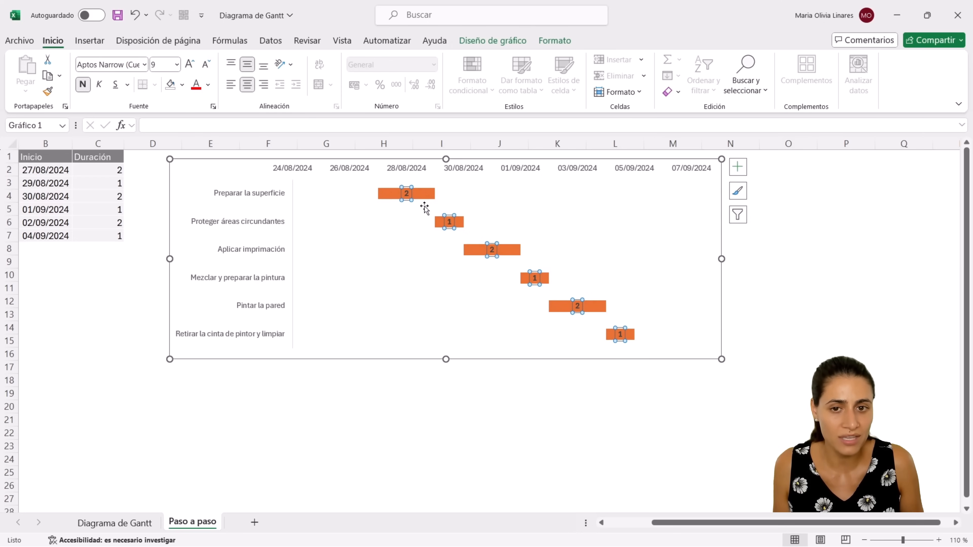
click(750, 287)
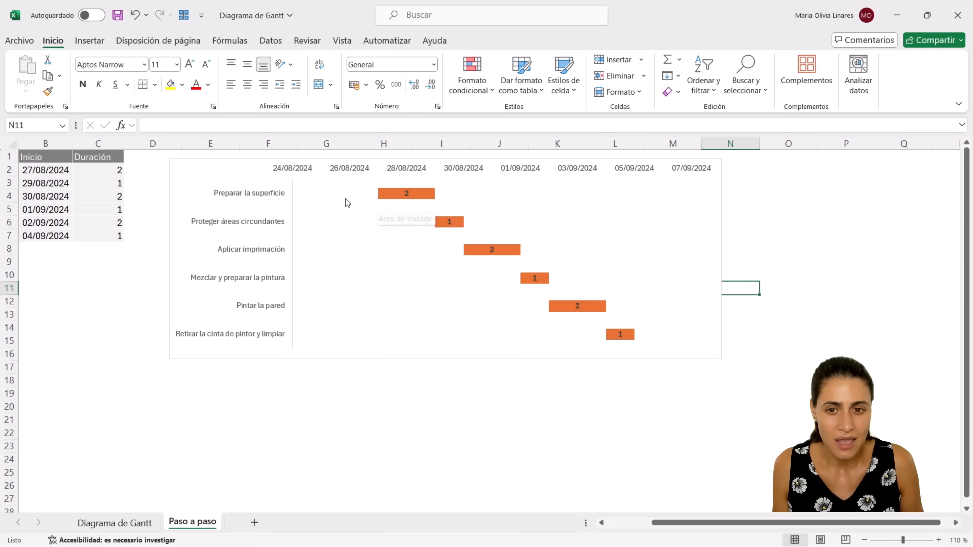
- Add data labels with the start dates to the hidden Inicio bars of the chart
mouse_move(328, 199)
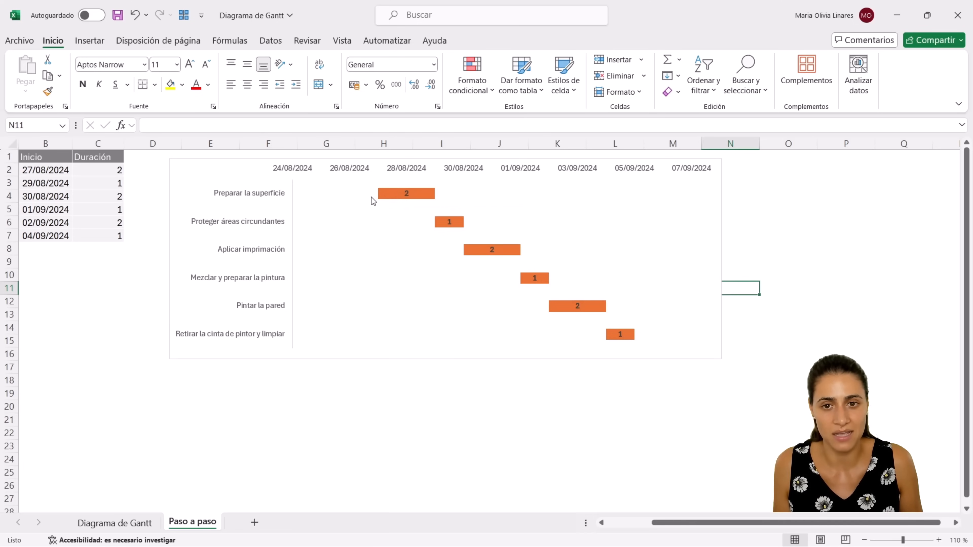
click(346, 192)
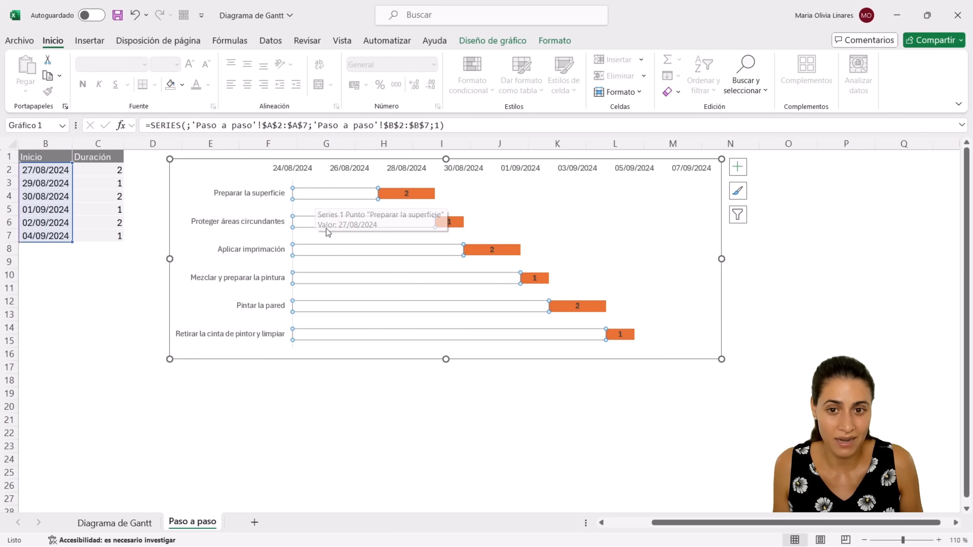
click(738, 173)
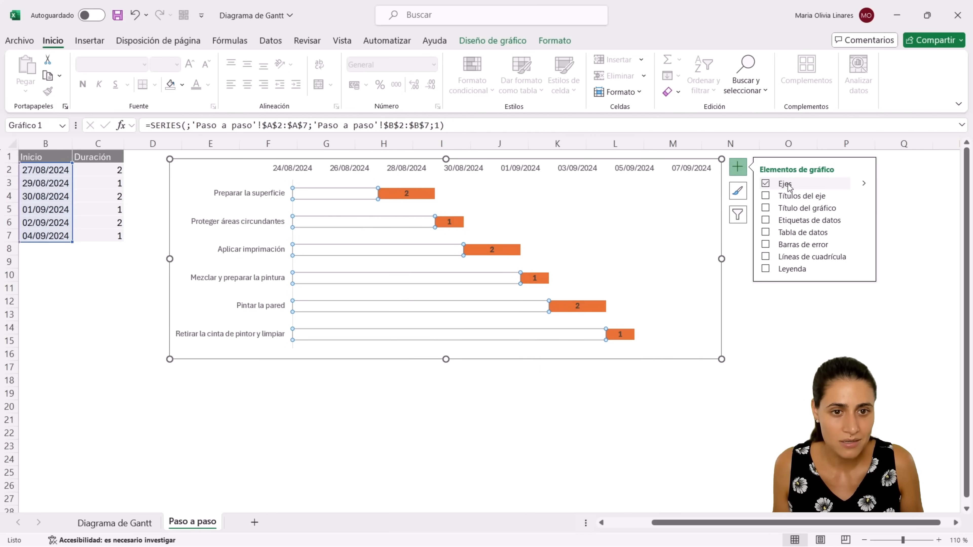
click(787, 220)
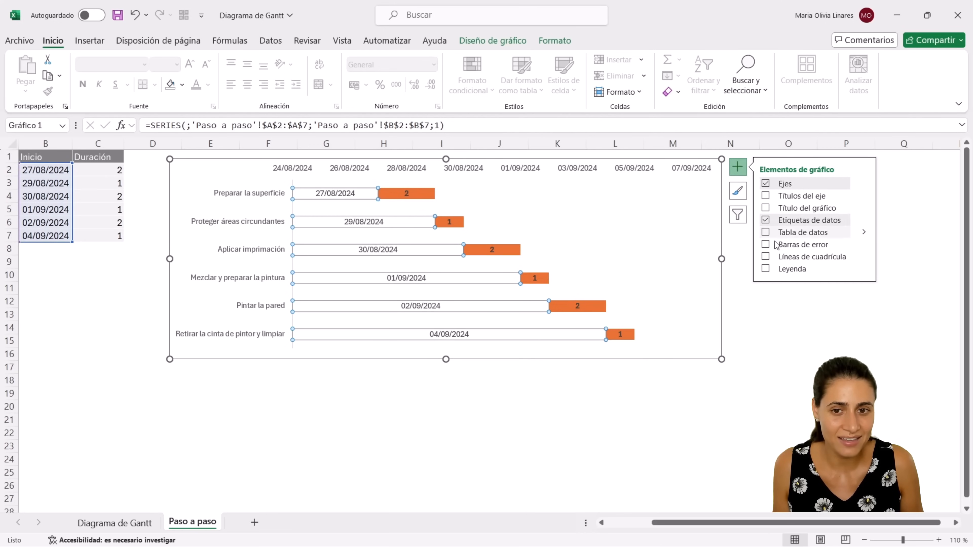
- Set the label position of the start-date labels to Extremo interno and close the label formatting options
right_click(452, 334)
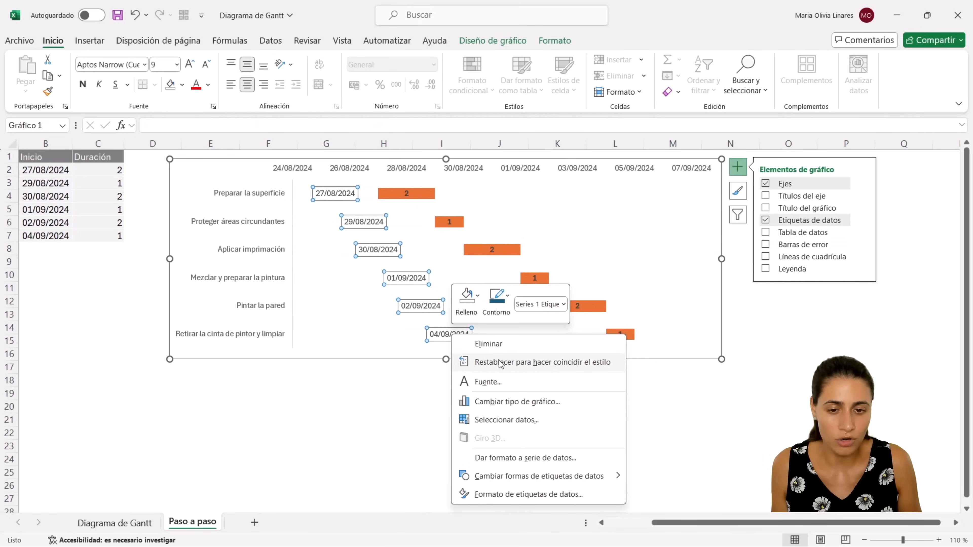
click(525, 495)
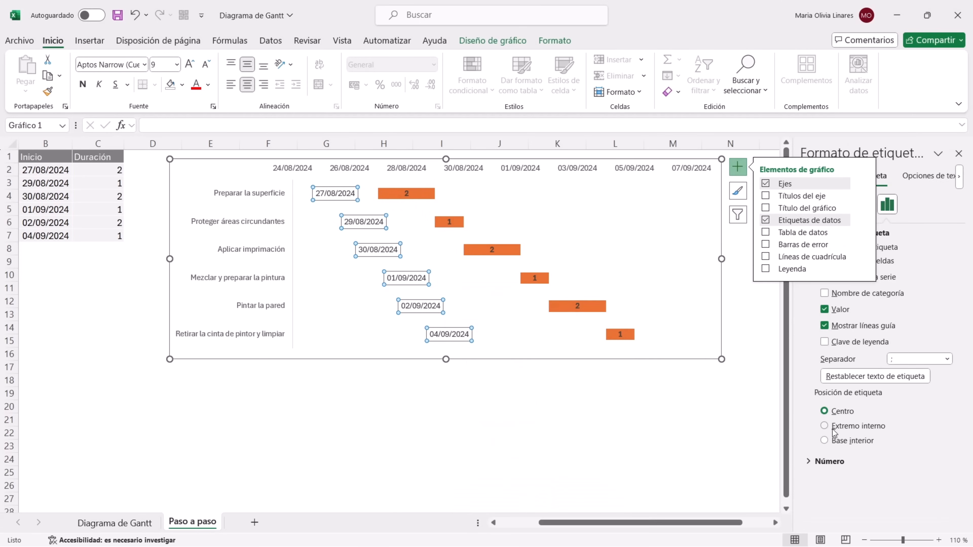
click(849, 433)
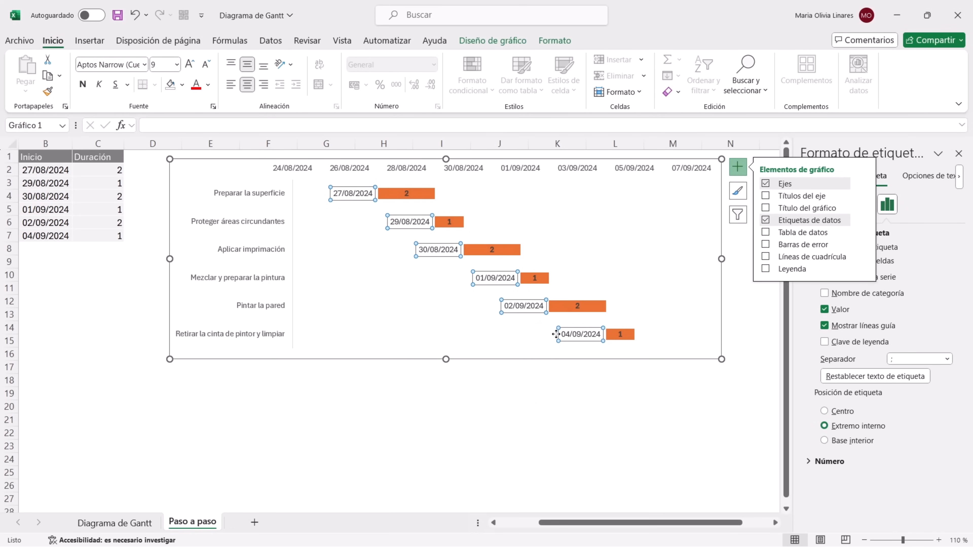
click(959, 153)
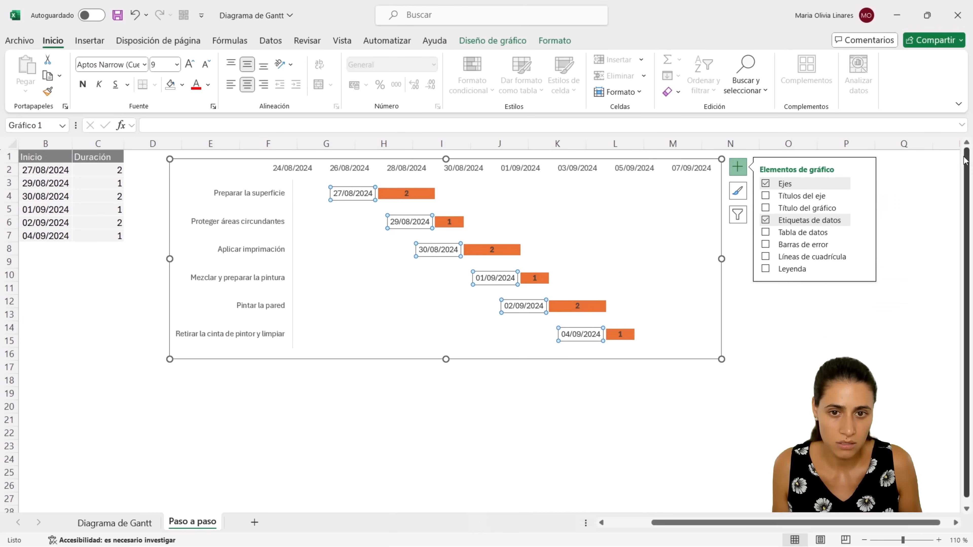
click(769, 298)
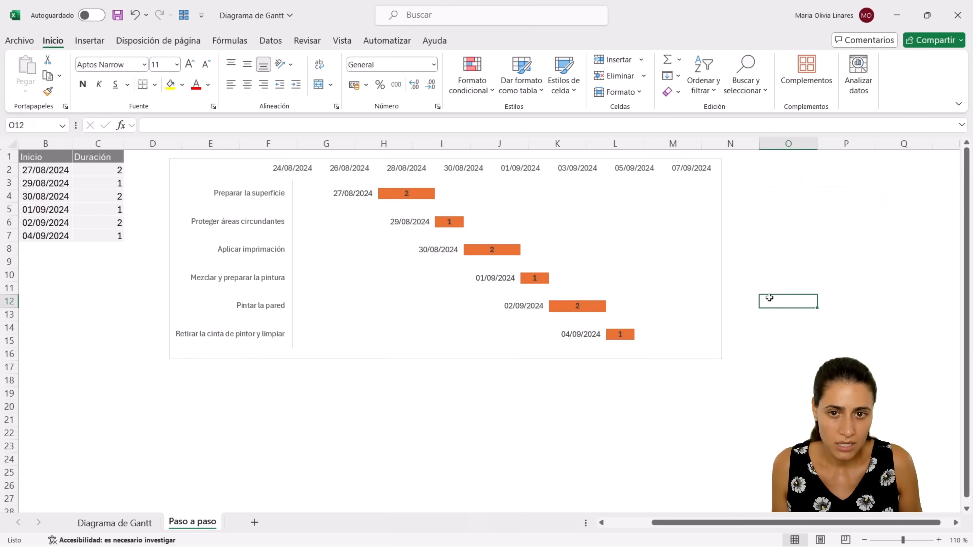
- Change the fill of the orange Duración bars to a light blue theme colour
click(409, 190)
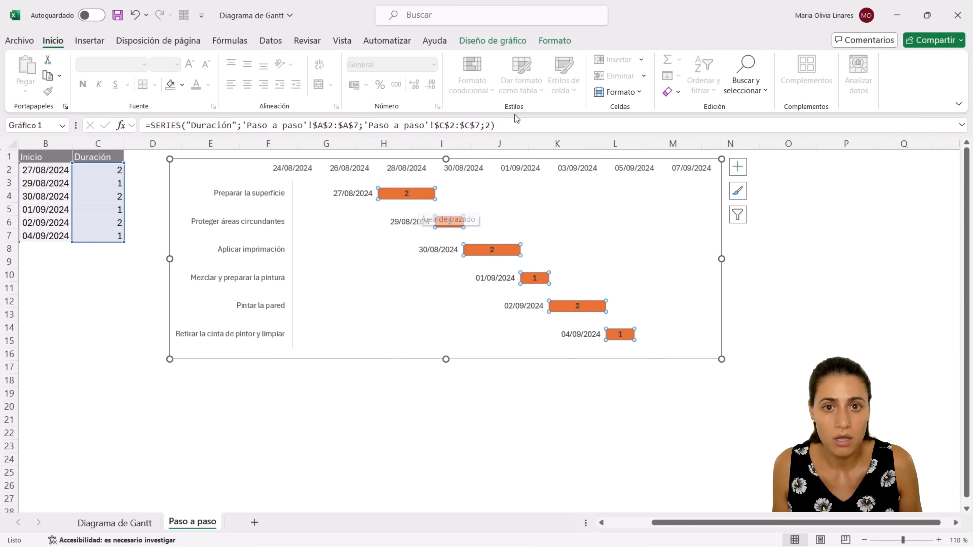
click(554, 40)
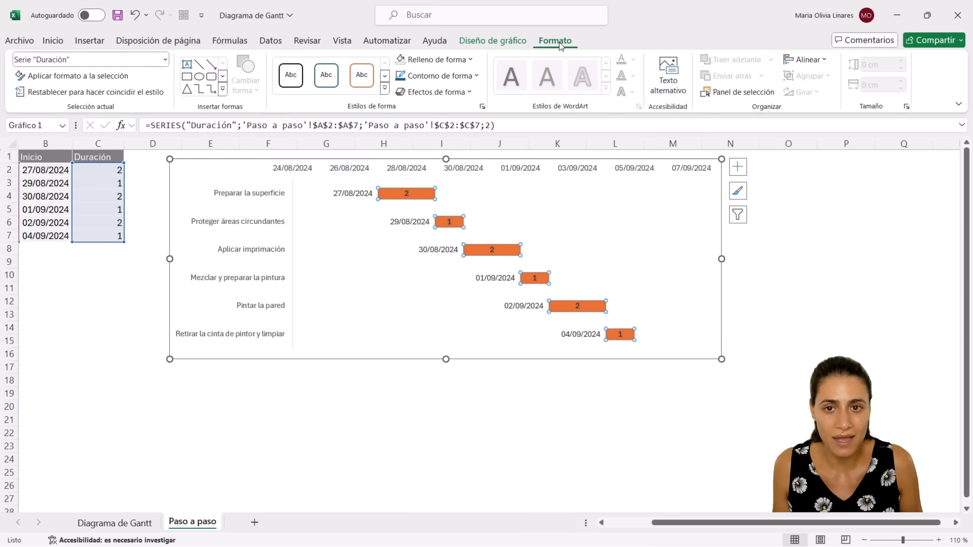
click(441, 60)
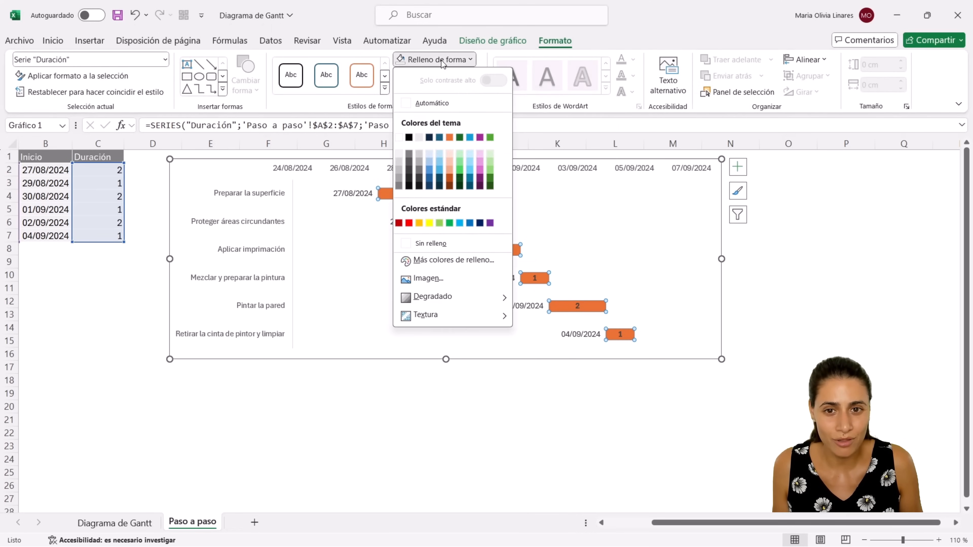
click(469, 152)
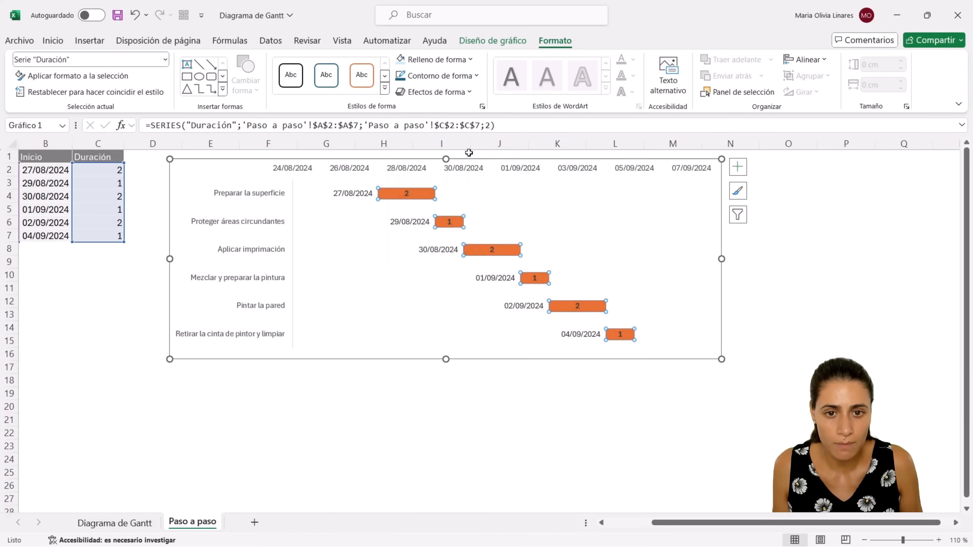
click(755, 269)
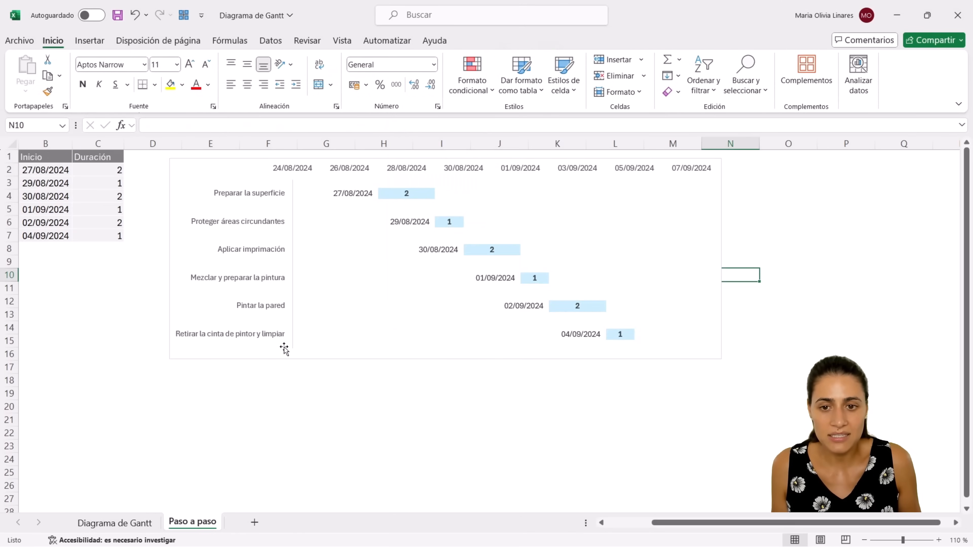
- Remove the outline around the chart area by setting it to Sin contorno
click(289, 356)
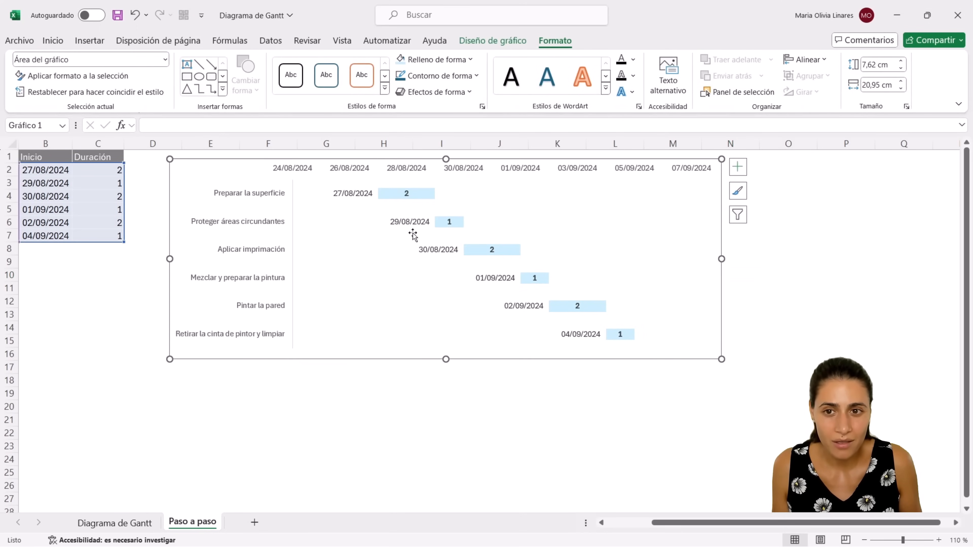
click(437, 77)
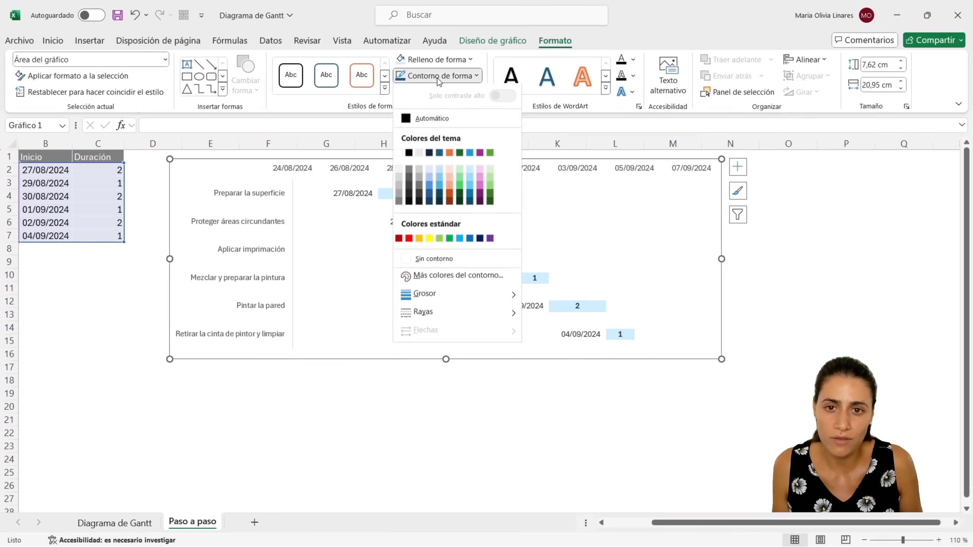
click(434, 260)
click(823, 247)
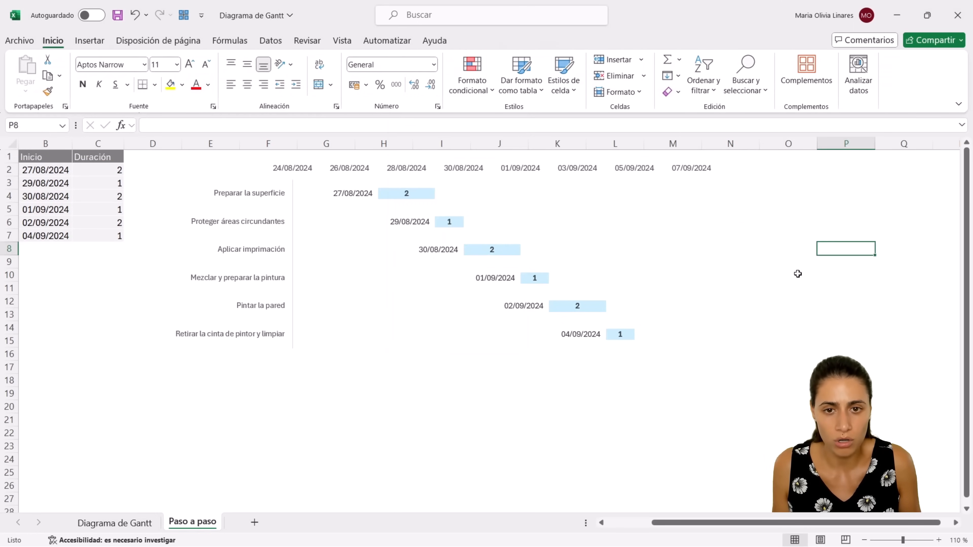
- Compare the finished chart with the reference one on the Diagrama de Gantt sheet and return to the Paso a paso sheet
click(133, 520)
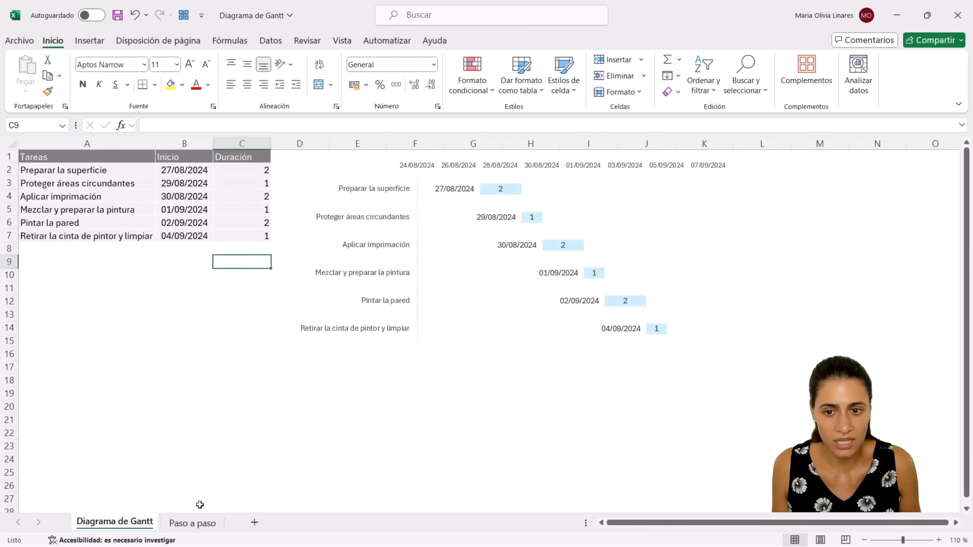
click(195, 523)
click(132, 523)
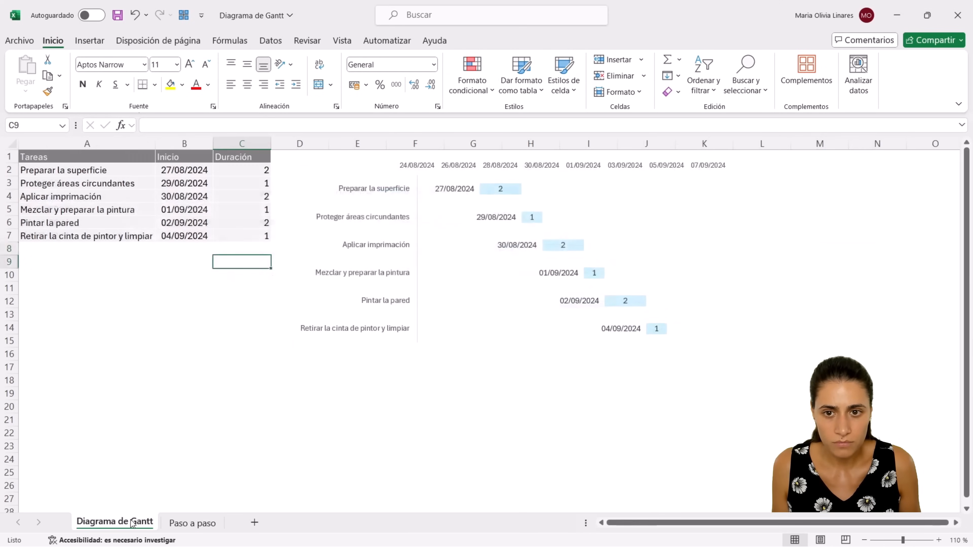
click(187, 523)
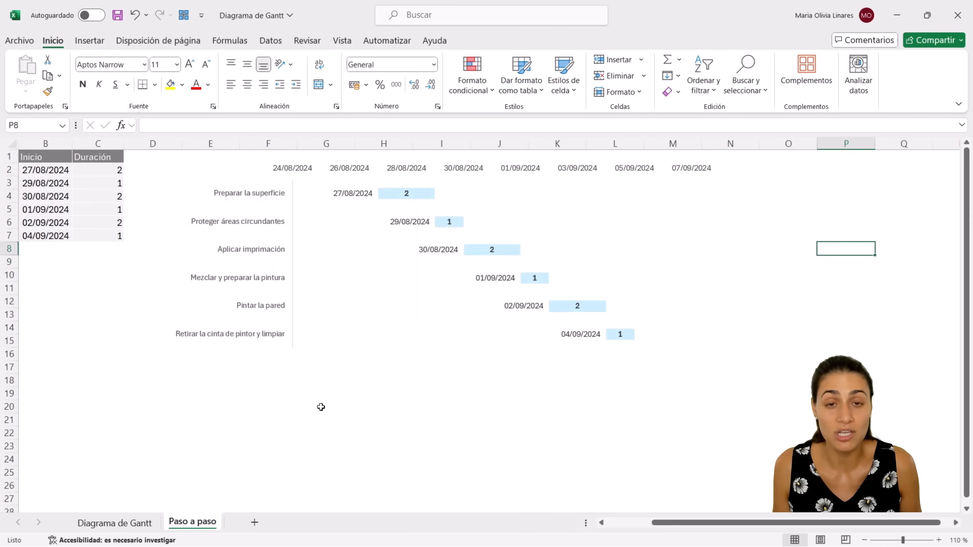
click(366, 397)
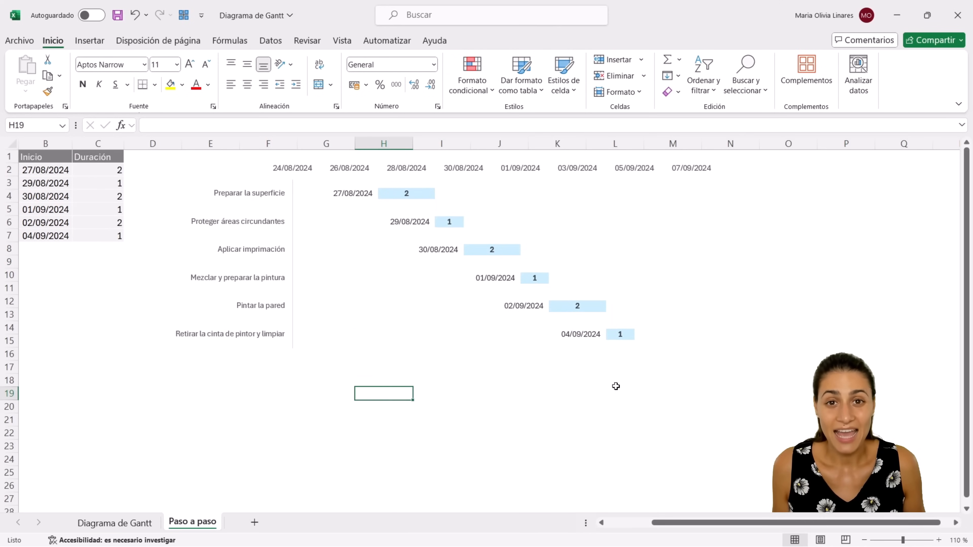